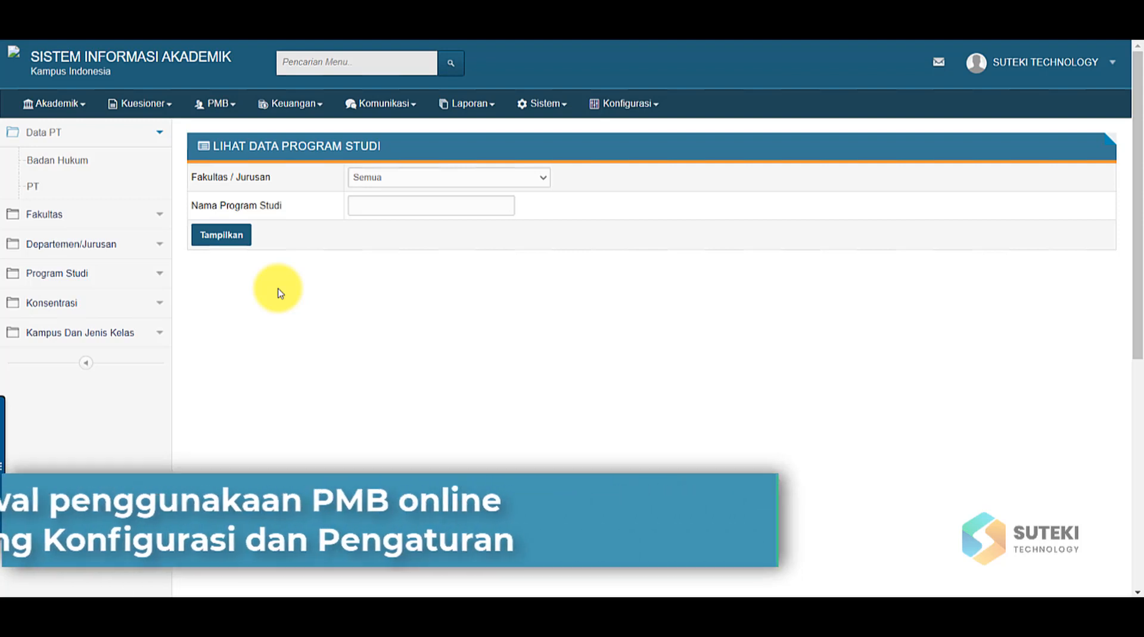
- Open the Jurusan Asal settings of the new-student admission module (Penerimaan Mahasiswa Baru)
{"action": "left_click", "coordinate": [228, 113]}
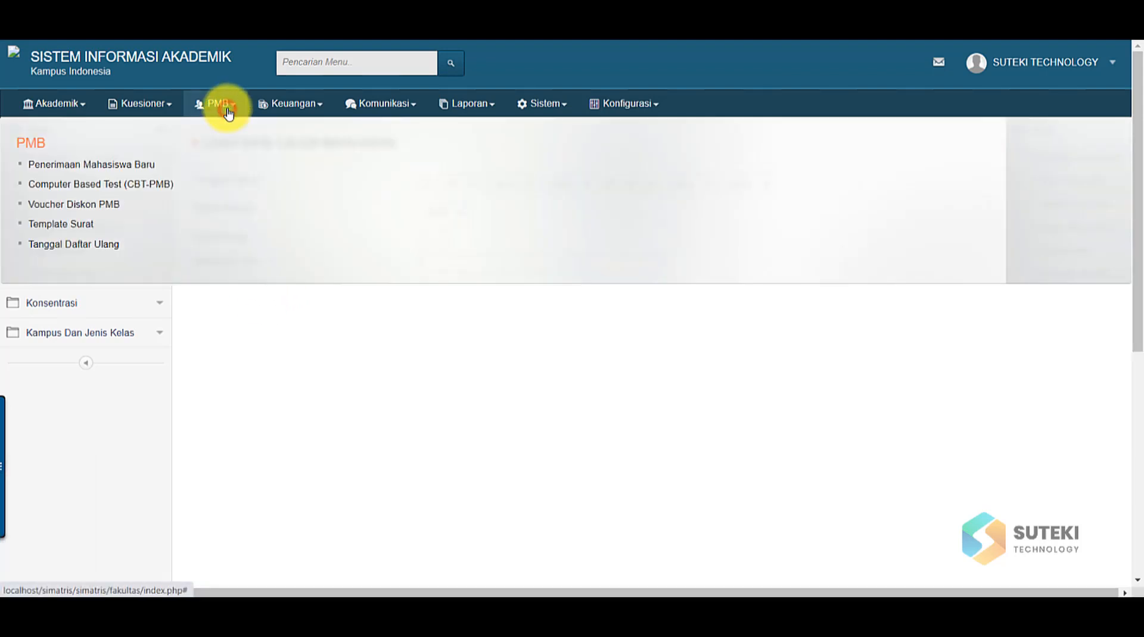
{"action": "left_click", "coordinate": [139, 163]}
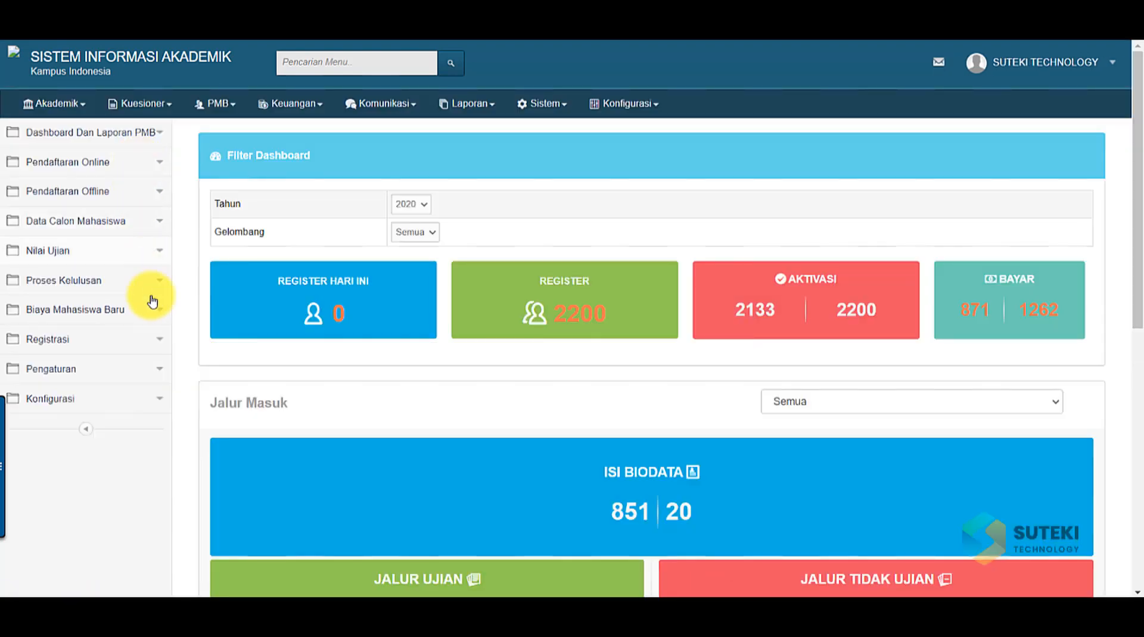
{"action": "left_click", "coordinate": [145, 375]}
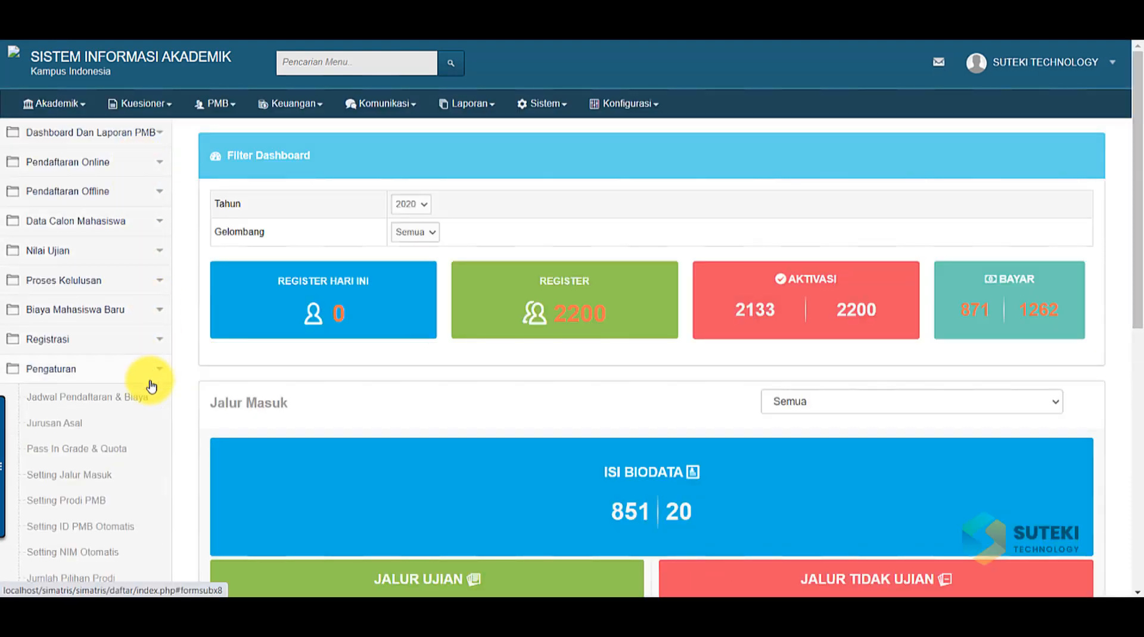
{"action": "scroll", "coordinate": [141, 397], "scroll_direction": "down", "scroll_amount": 2}
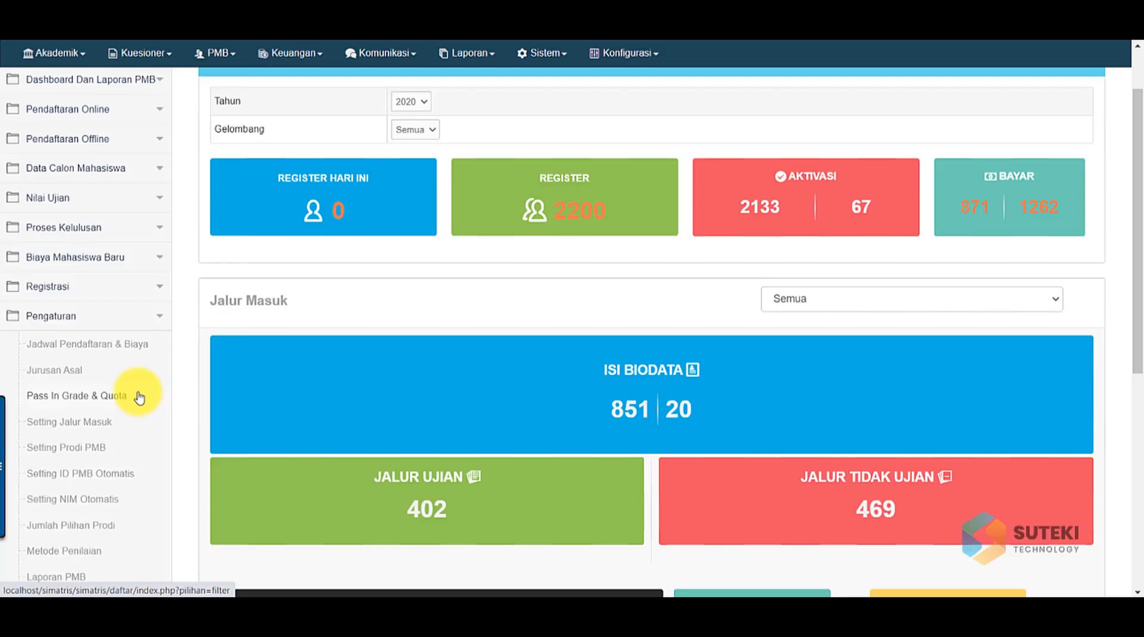
{"action": "left_click", "coordinate": [89, 373]}
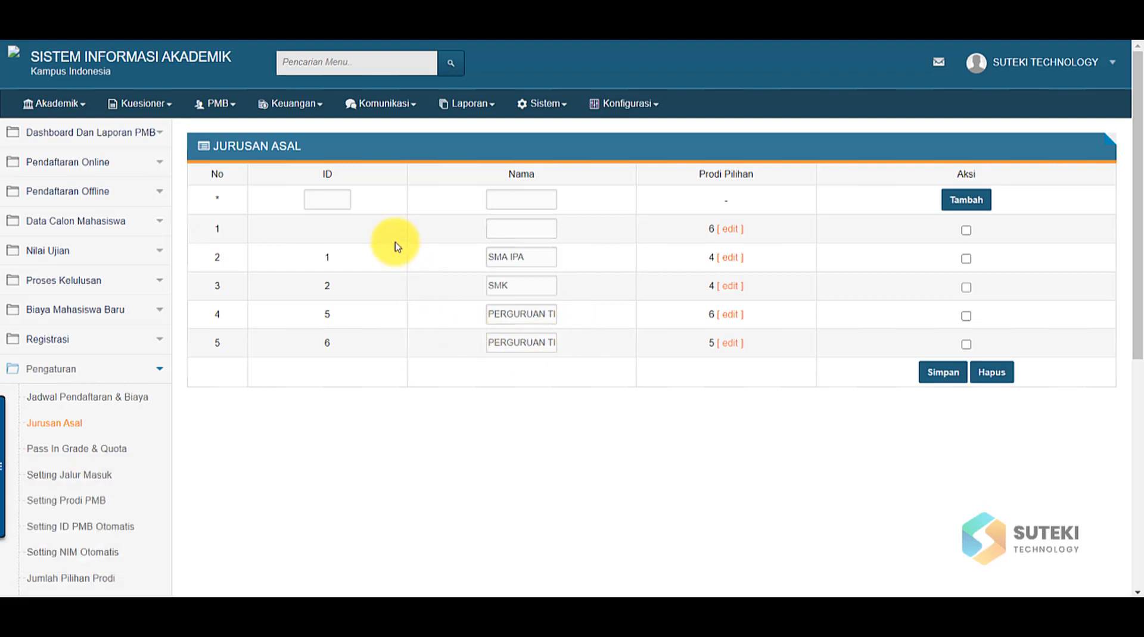
- Add an origin major with ID 3 and the name SMA IPS
{"action": "left_click", "coordinate": [326, 200]}
{"action": "type", "text": "3"}
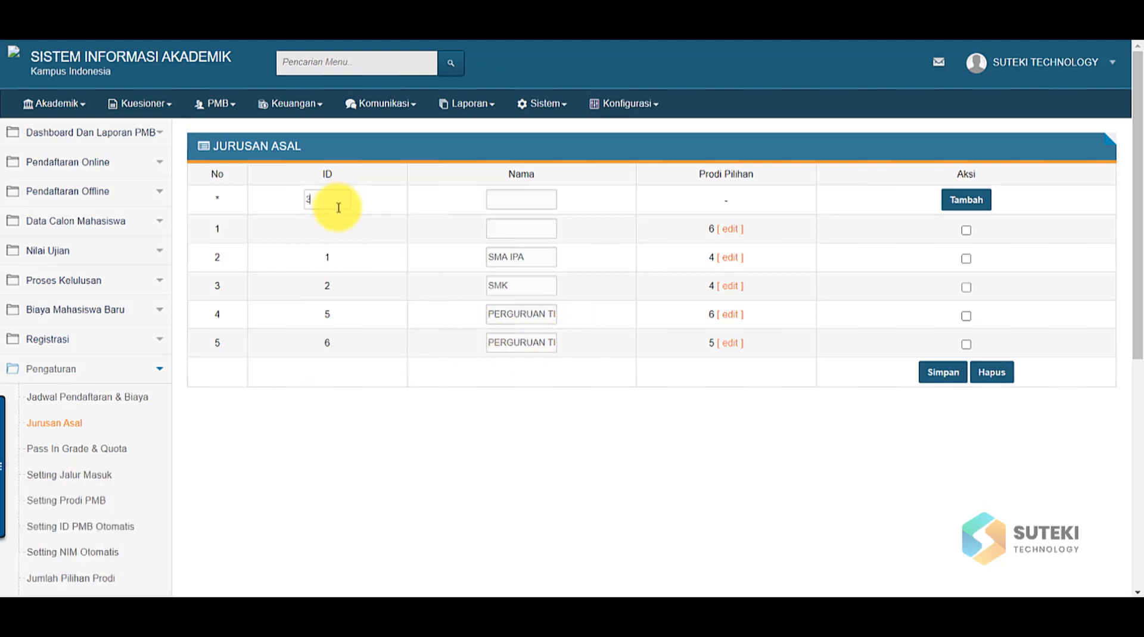
{"action": "left_click", "coordinate": [507, 201]}
{"action": "type", "text": "SMK TEKNIK"}
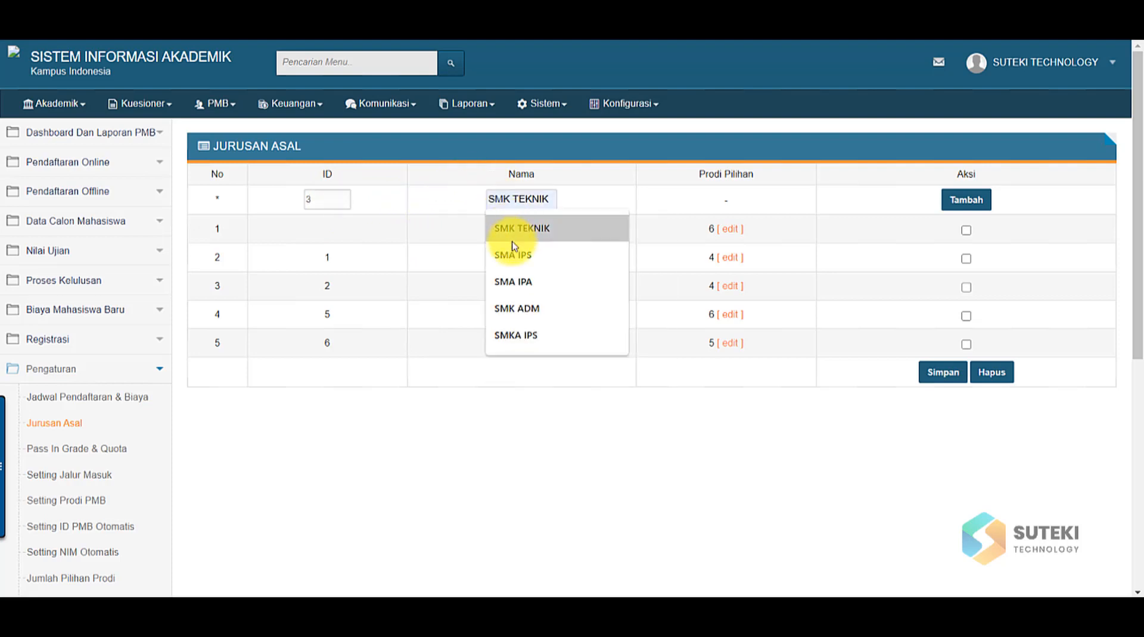
{"action": "left_click", "coordinate": [510, 247]}
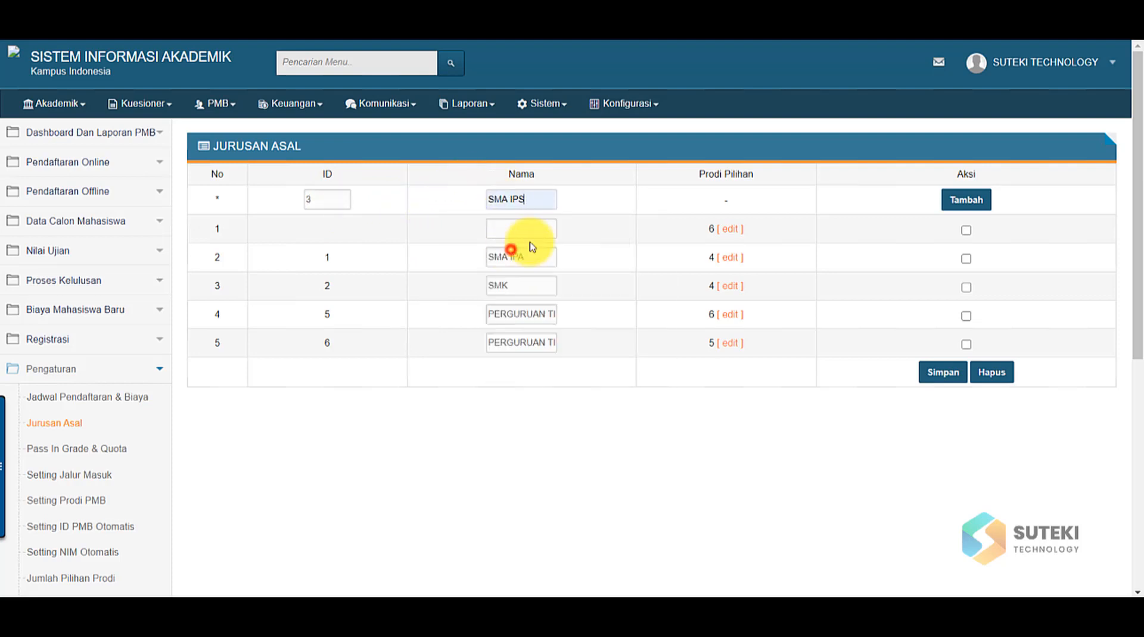
{"action": "left_click", "coordinate": [953, 204]}
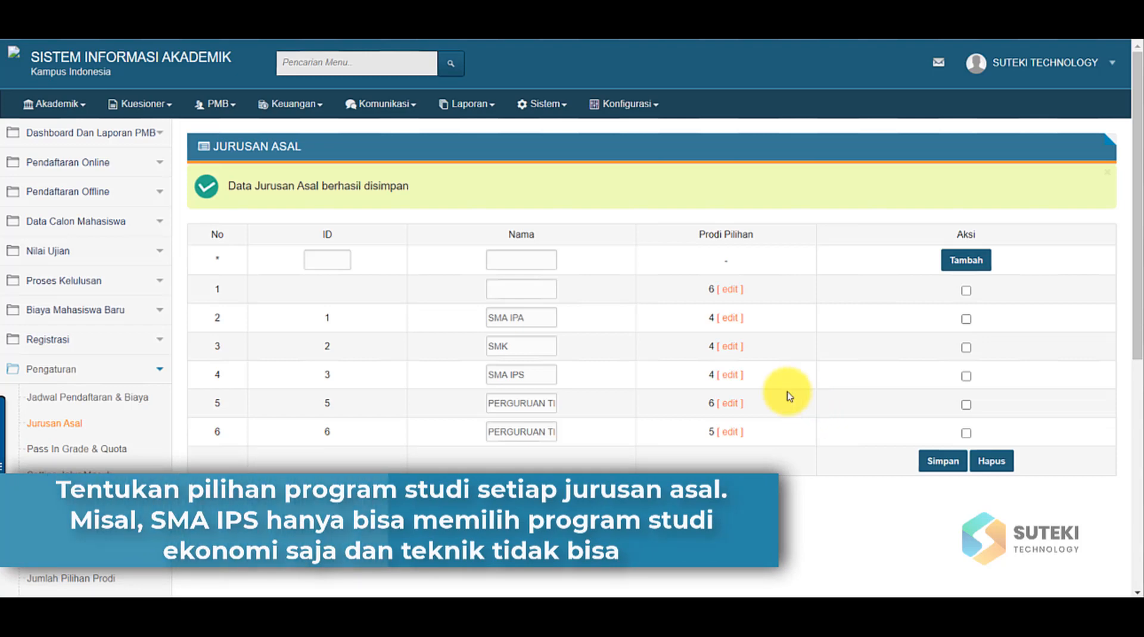
- Open the study program choices for the origin major SMA IPS and save the selection
{"action": "left_click", "coordinate": [727, 377]}
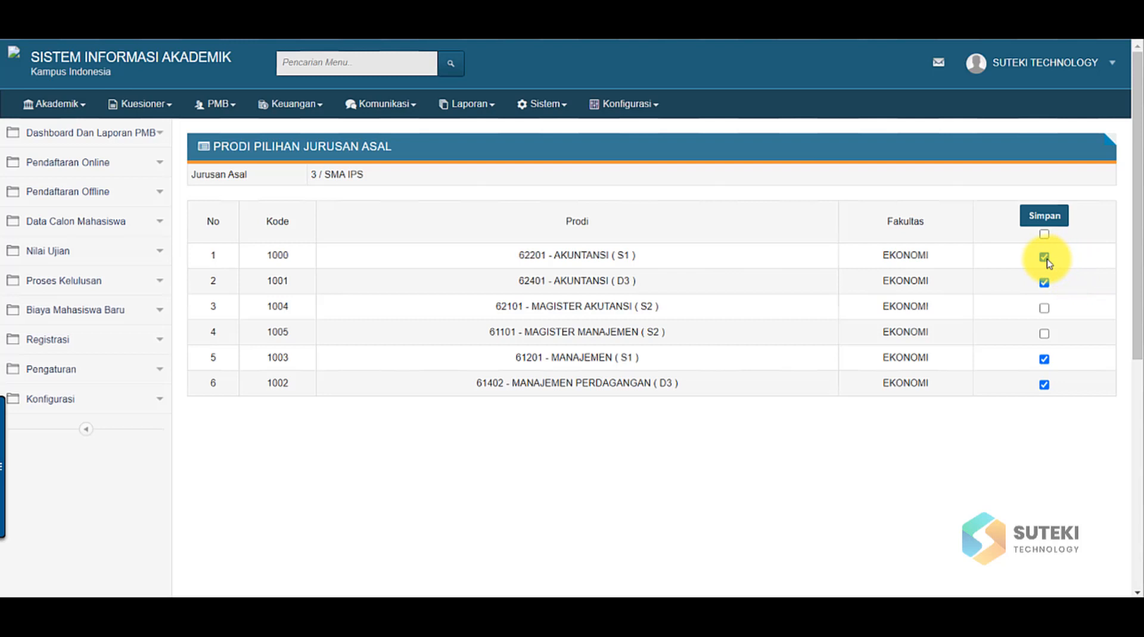
{"action": "left_click", "coordinate": [1046, 215]}
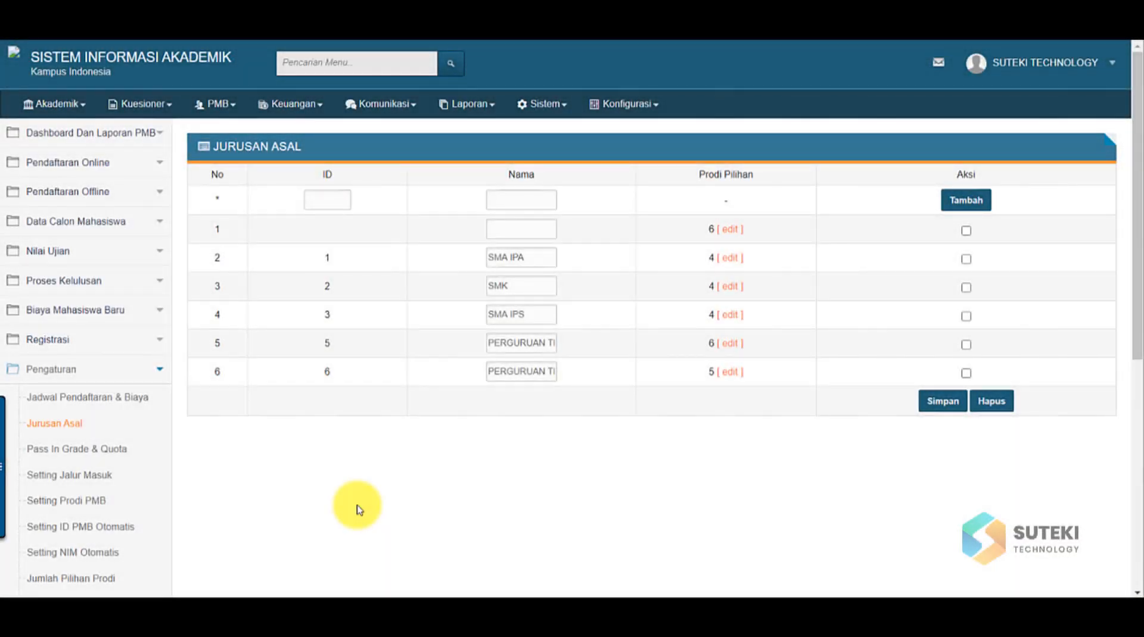
- In Setting Jalur Masuk, enter code 09 and the name Beasiswa for a new entry path
{"action": "left_click", "coordinate": [106, 477]}
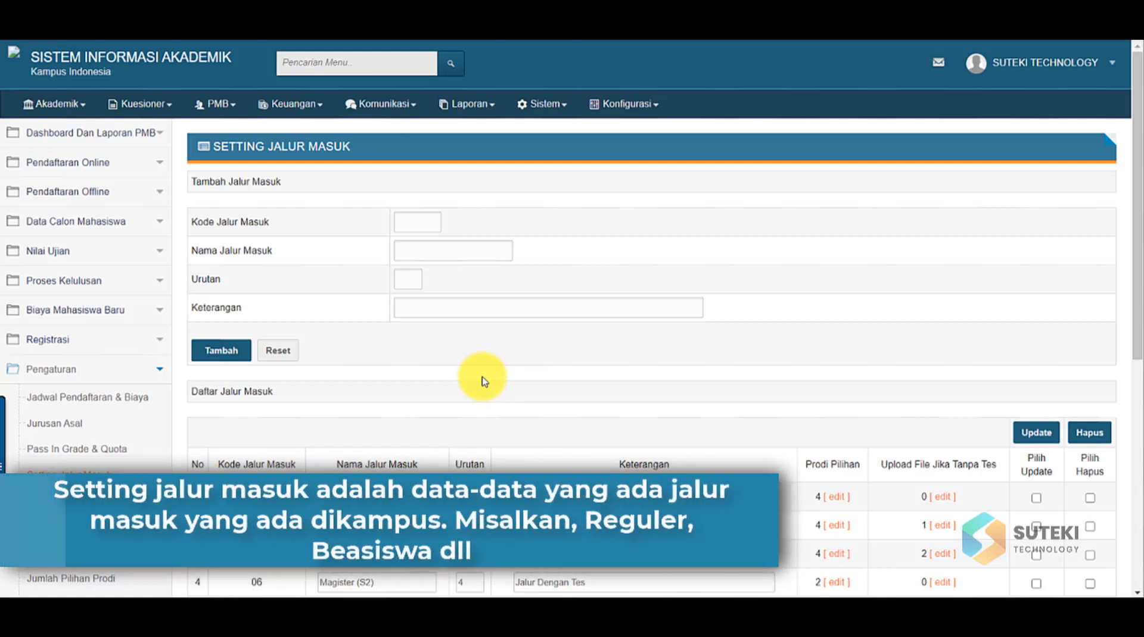
{"action": "scroll", "coordinate": [483, 381], "scroll_direction": "down", "scroll_amount": 2}
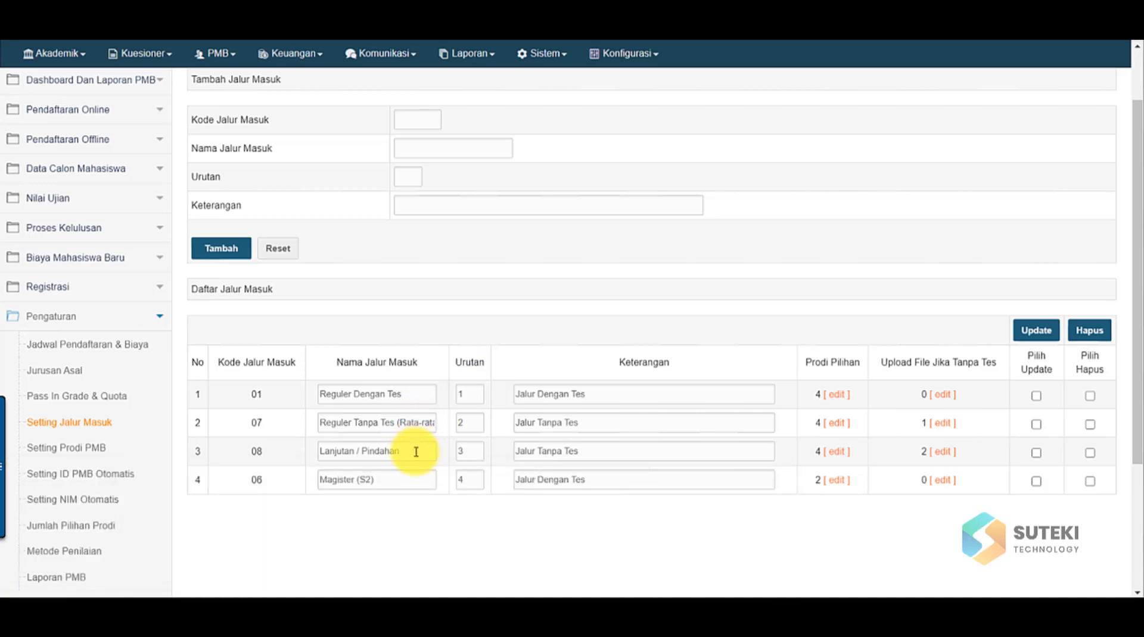
{"action": "left_click", "coordinate": [422, 118]}
{"action": "type", "text": "09"}
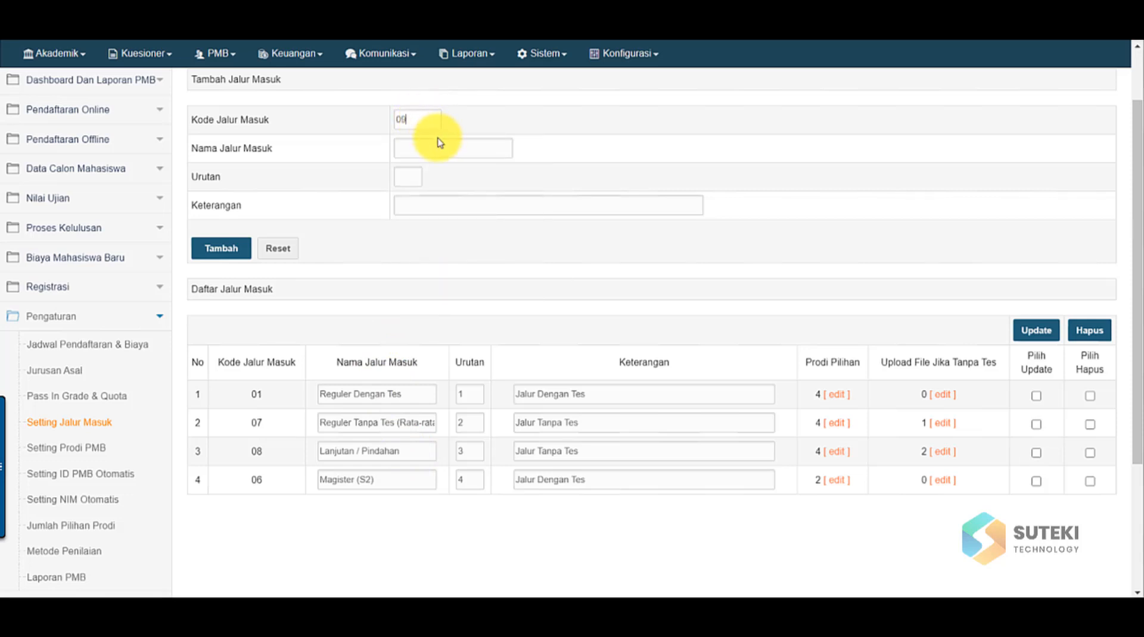
{"action": "left_click", "coordinate": [439, 145]}
{"action": "type", "text": "Beasiswa"}
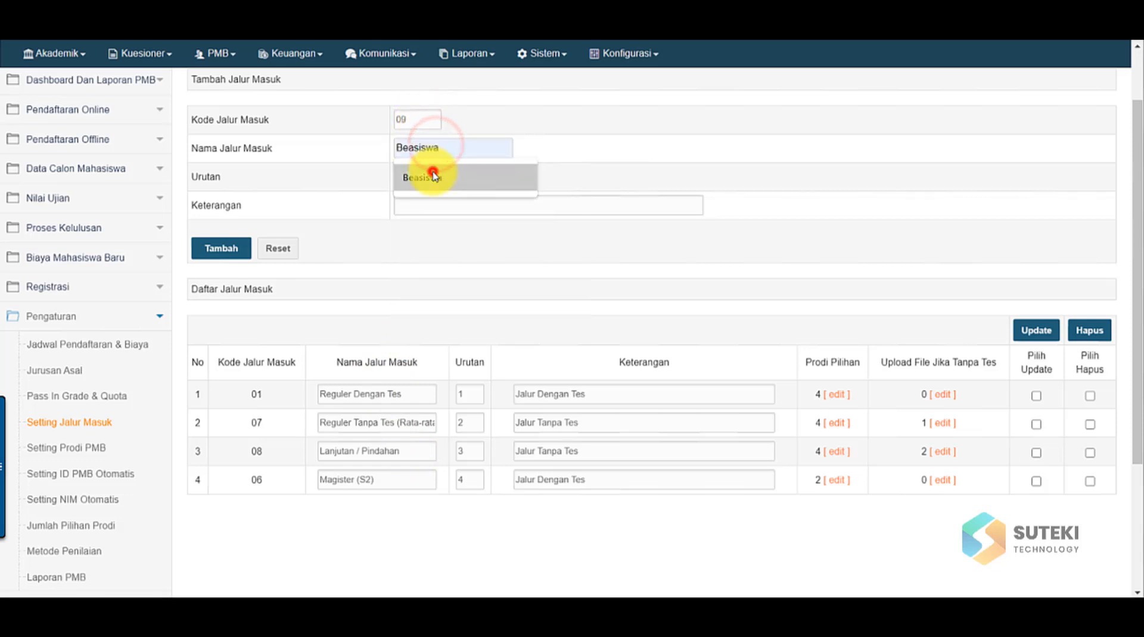
{"action": "left_click", "coordinate": [433, 176]}
{"action": "left_click", "coordinate": [435, 175]}
- Set the new entry path's order to 5 and its description to Beasiswa, and add it to the list
{"action": "left_click", "coordinate": [406, 209]}
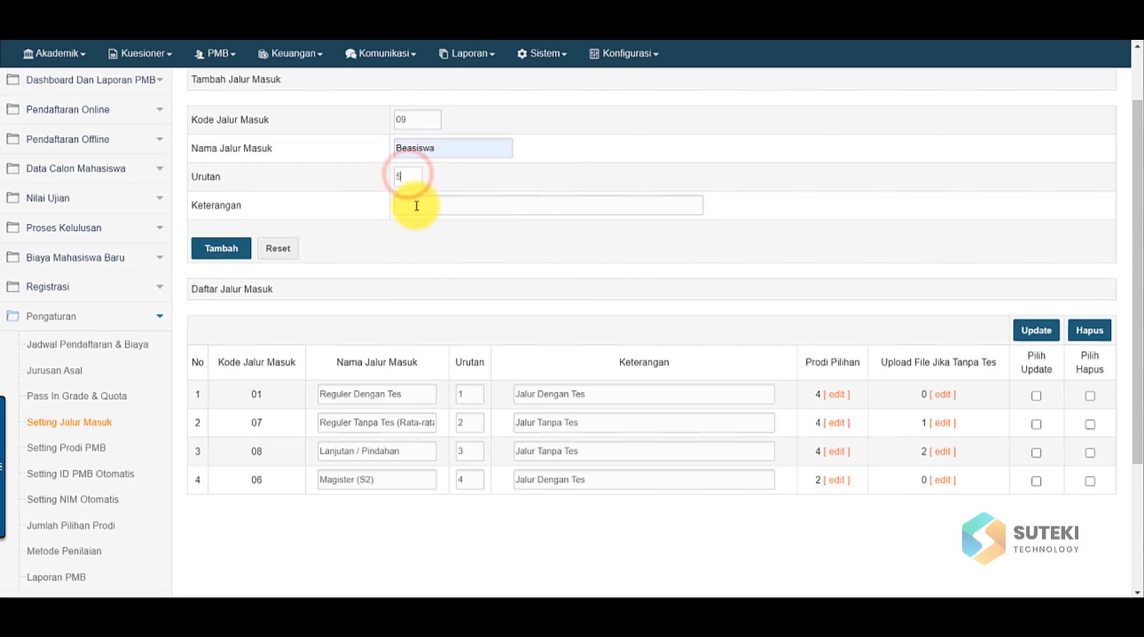
{"action": "left_click", "coordinate": [413, 203]}
{"action": "type", "text": "Beasiswa"}
{"action": "left_click", "coordinate": [420, 229]}
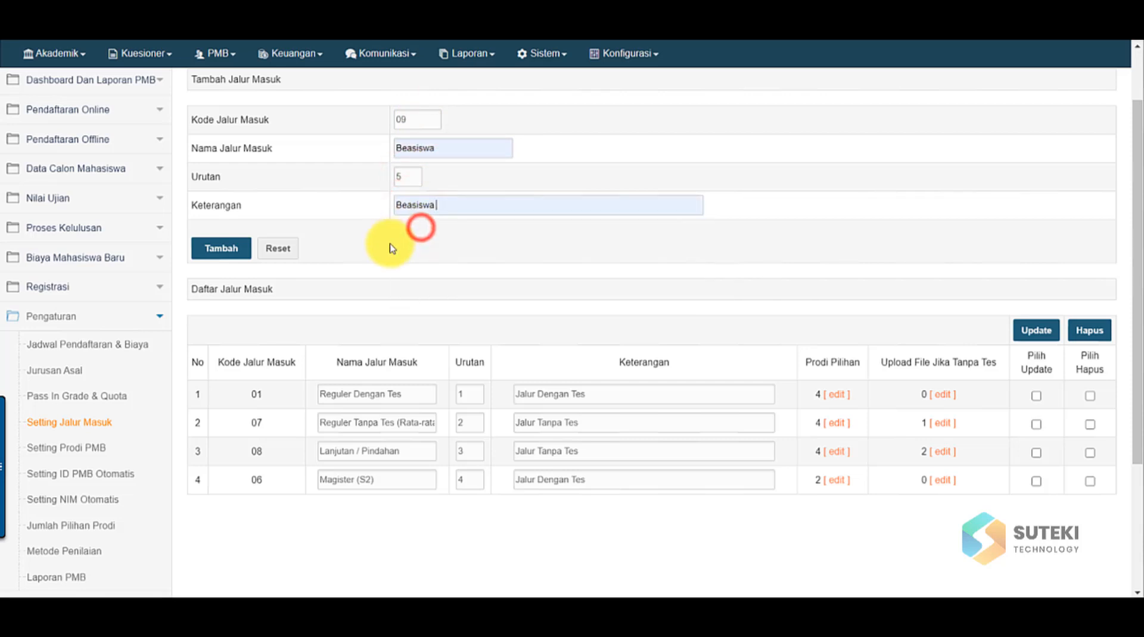
{"action": "left_click", "coordinate": [249, 258]}
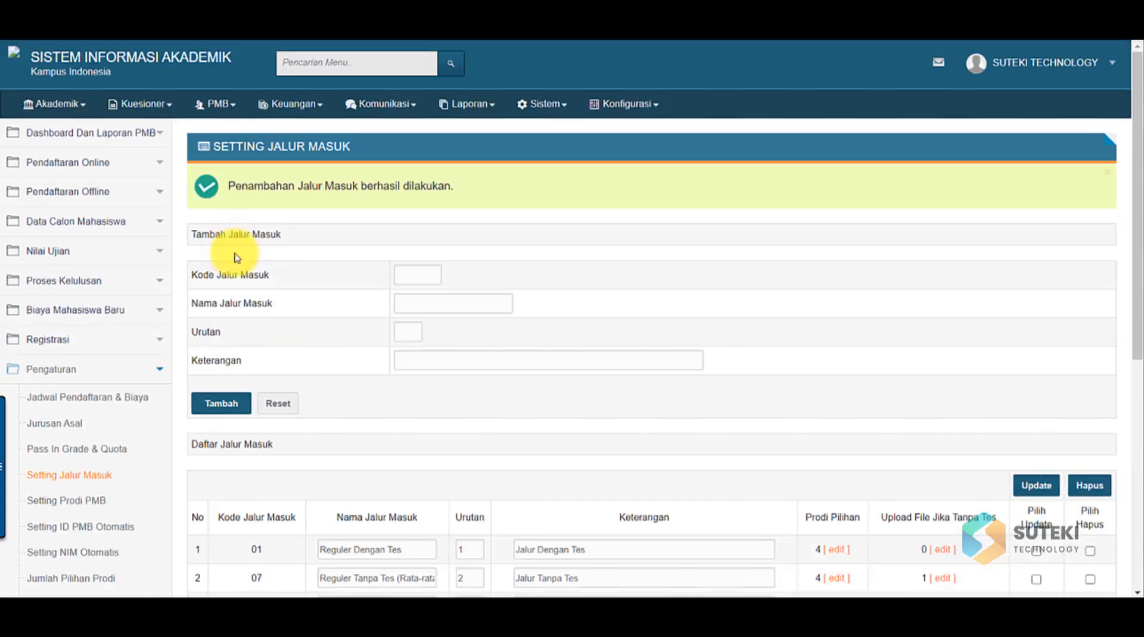
- Allow Akuntansi (S1), Akuntansi (D3), Manajemen (S1) and Manajemen Perdagangan (D3) for the Beasiswa entry path and save
{"action": "scroll", "coordinate": [702, 356], "scroll_direction": "down", "scroll_amount": 3}
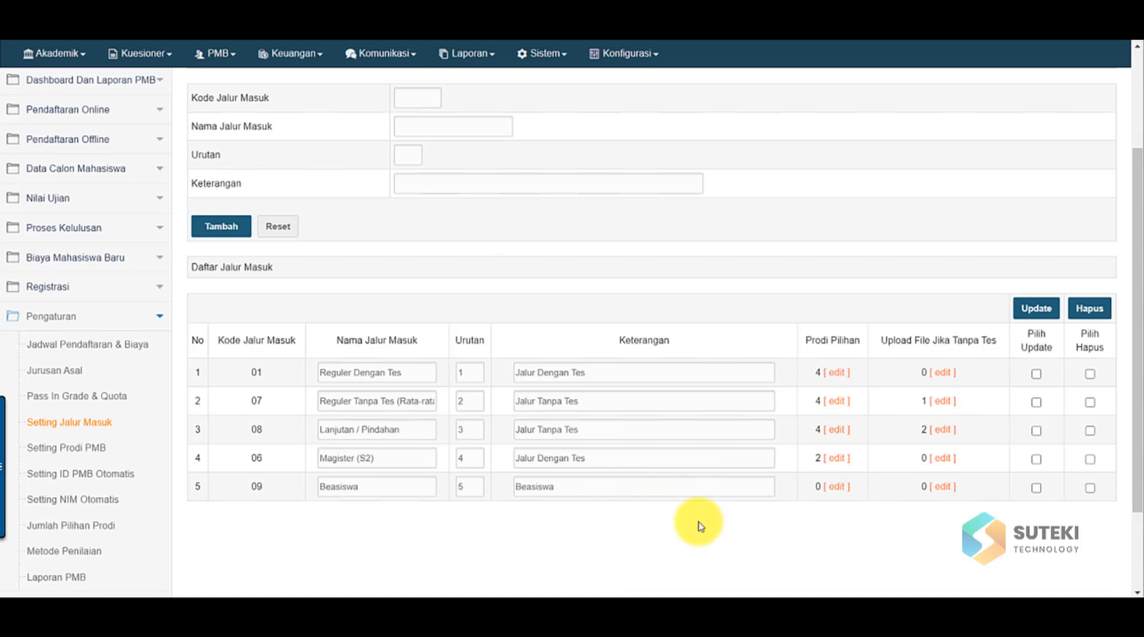
{"action": "left_click", "coordinate": [838, 487]}
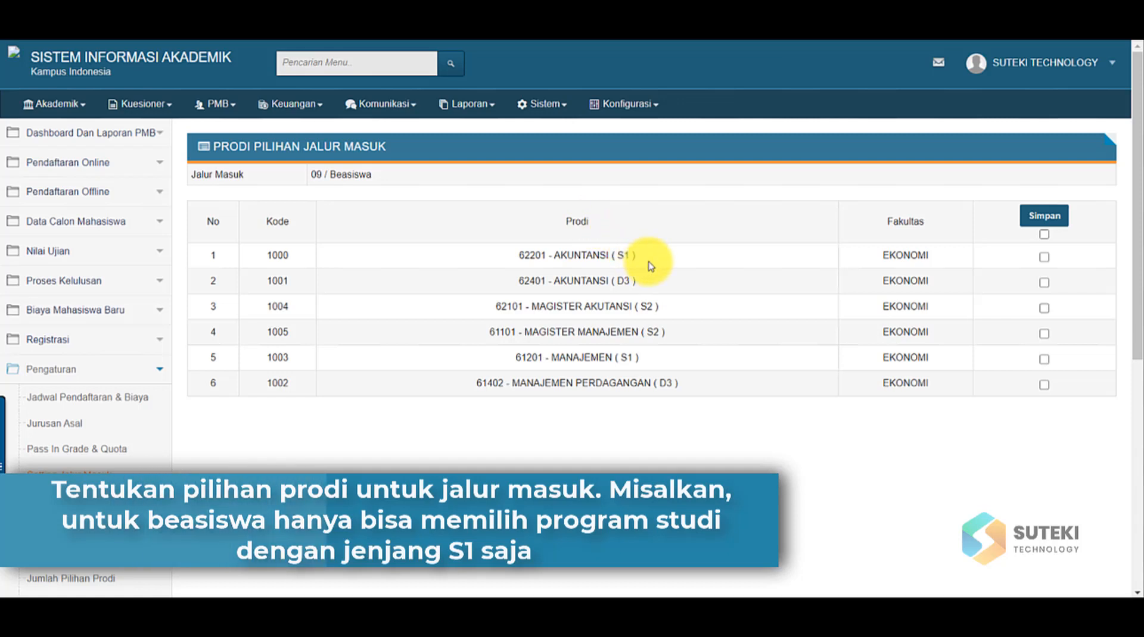
{"action": "left_click", "coordinate": [1043, 258]}
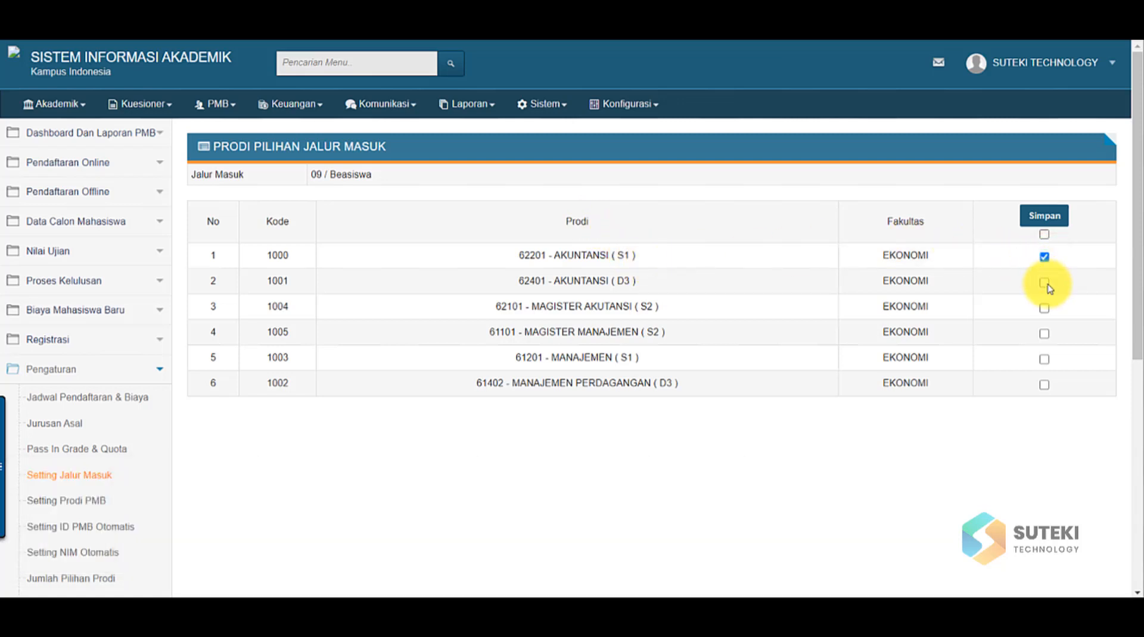
{"action": "left_click", "coordinate": [1045, 283]}
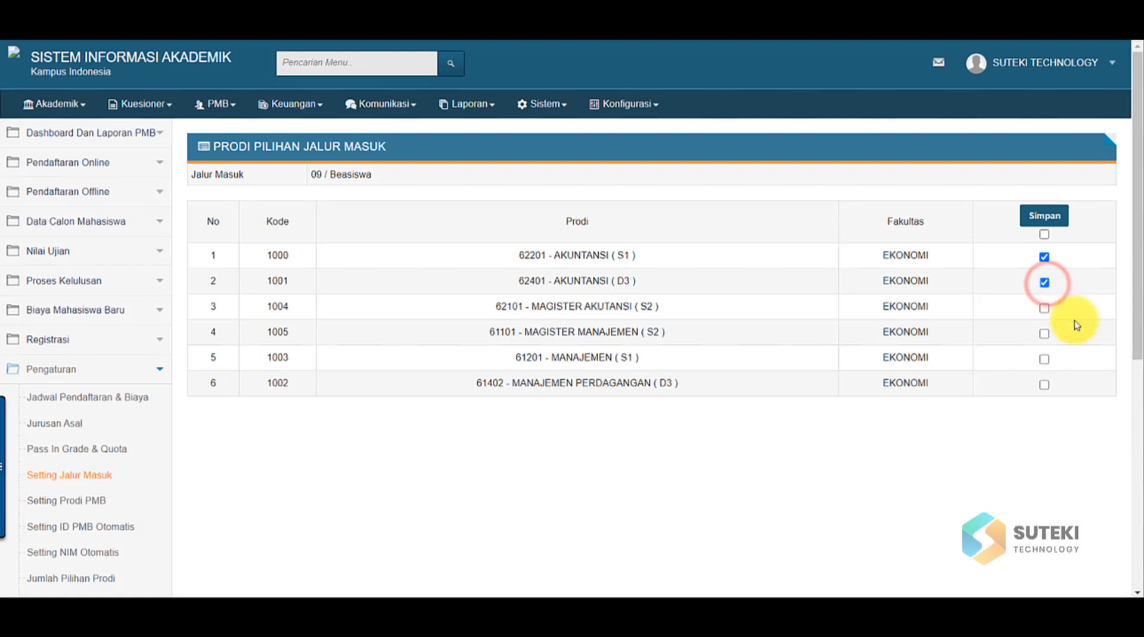
{"action": "left_click", "coordinate": [1042, 361]}
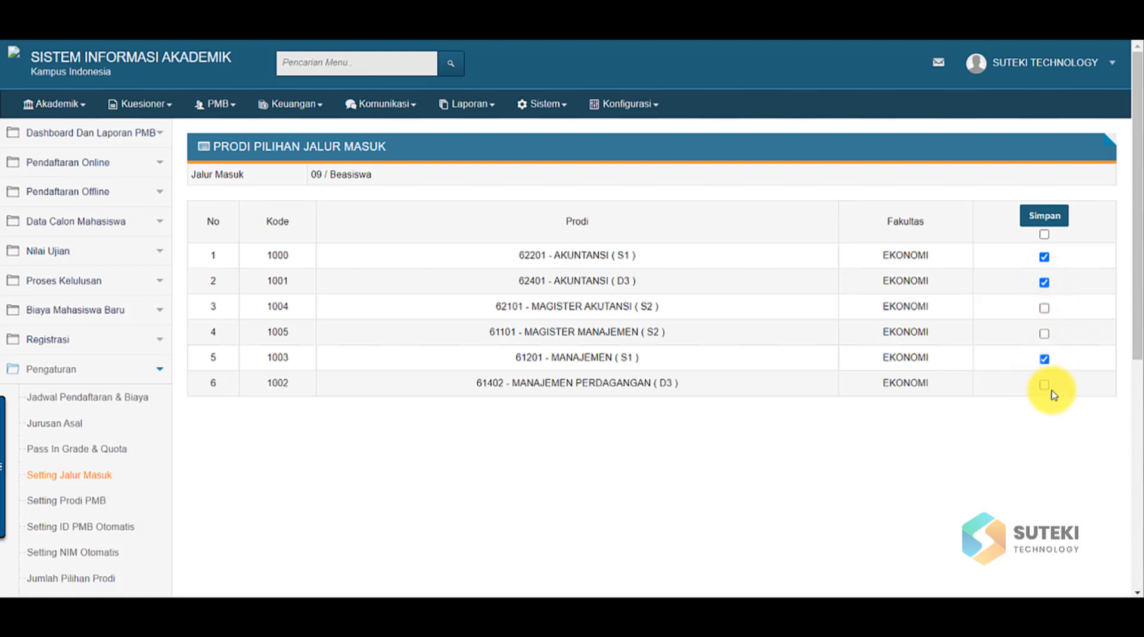
{"action": "left_click", "coordinate": [1046, 387]}
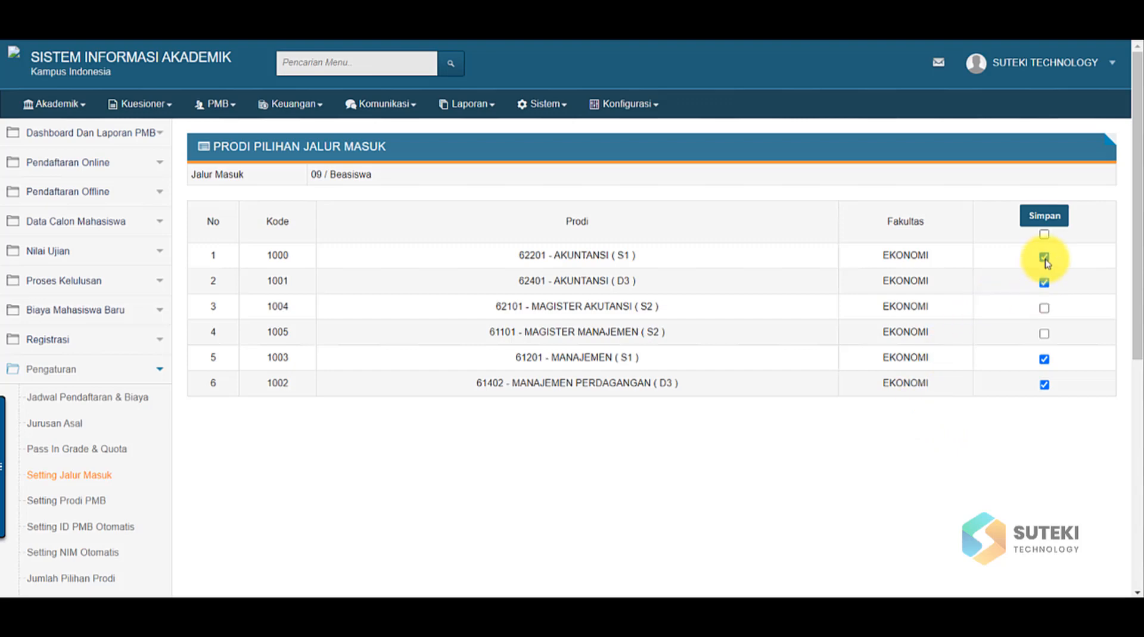
{"action": "left_click", "coordinate": [1052, 218]}
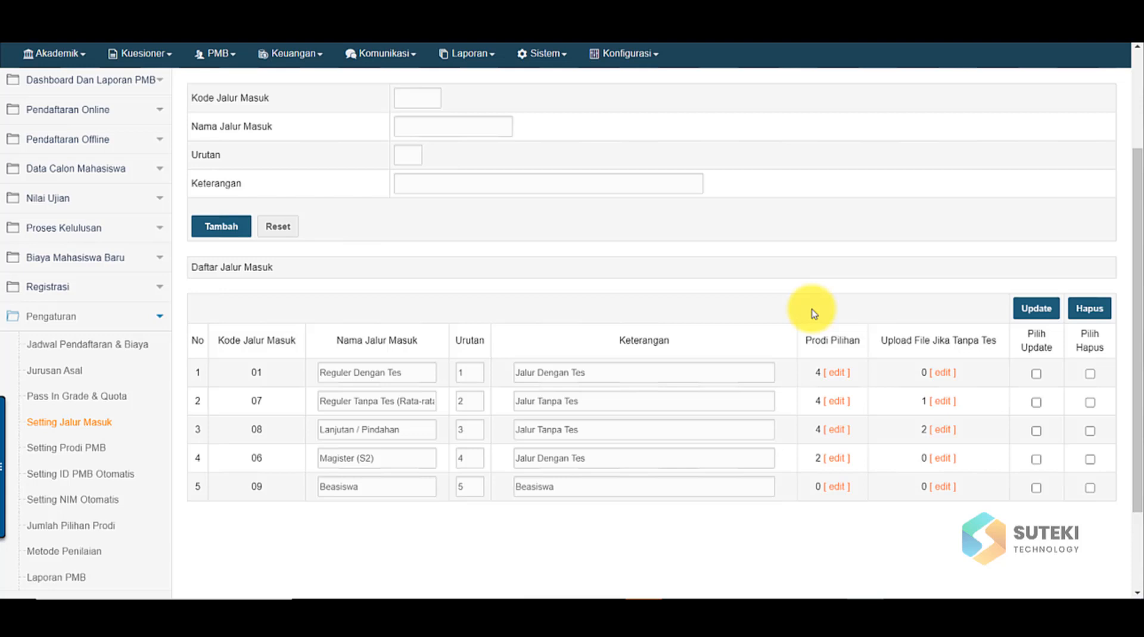
- Edit the required upload files for entry path 07, Reguler Tanpa Tes, and save them
{"action": "left_click", "coordinate": [939, 403]}
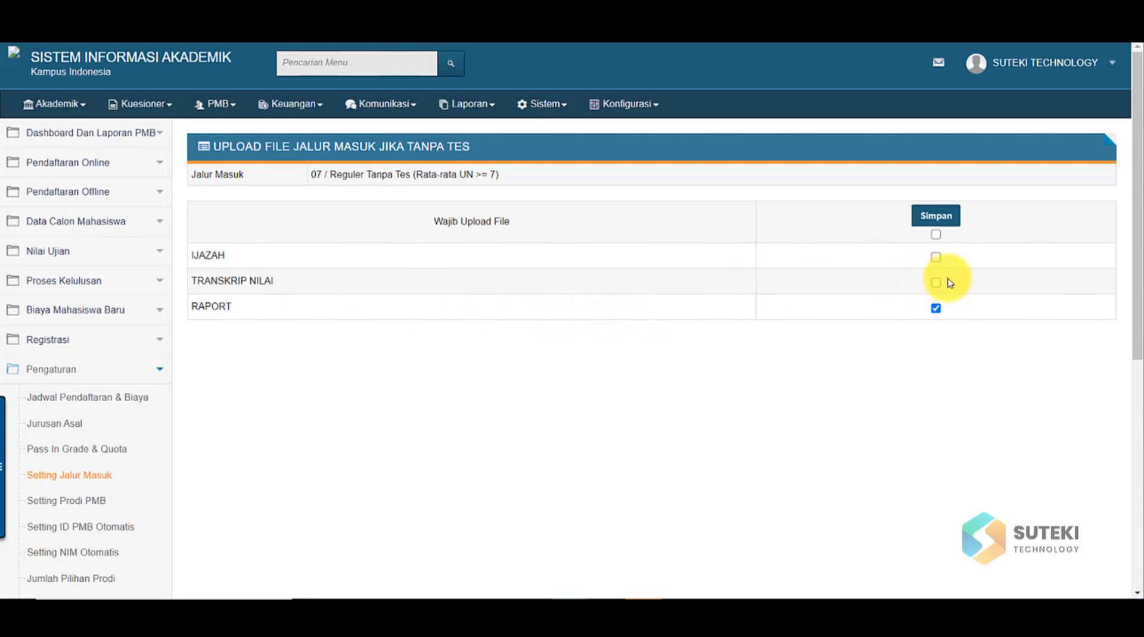
{"action": "left_click", "coordinate": [944, 222]}
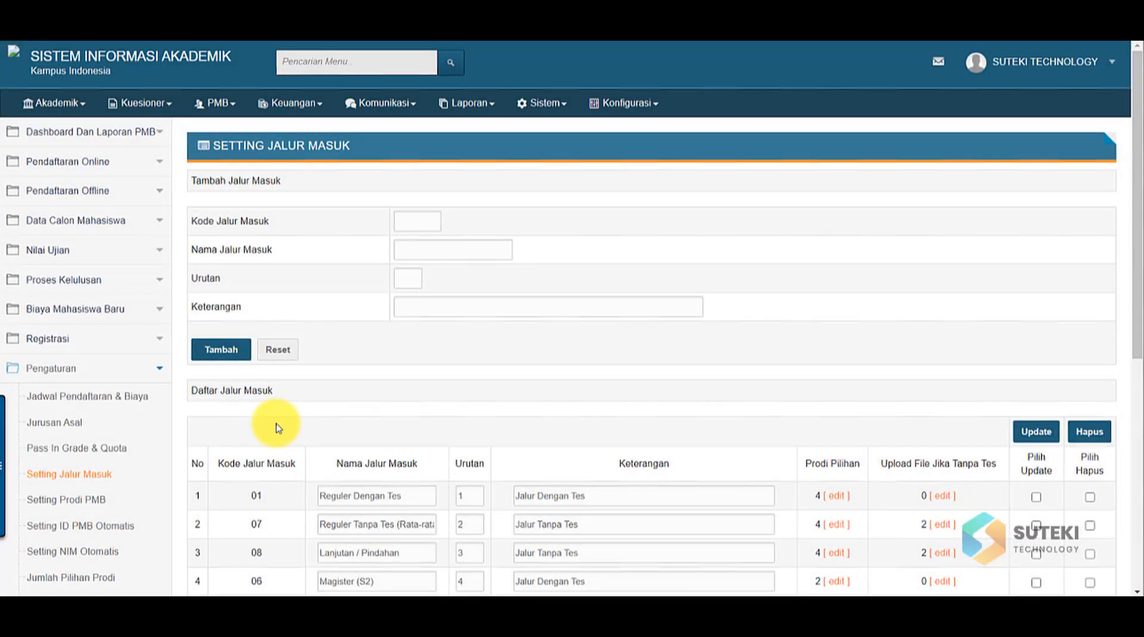
- Open the Setting Prodi PMB options for the study program 62401 - AKUNTANSI (D3)
{"action": "left_click", "coordinate": [90, 500]}
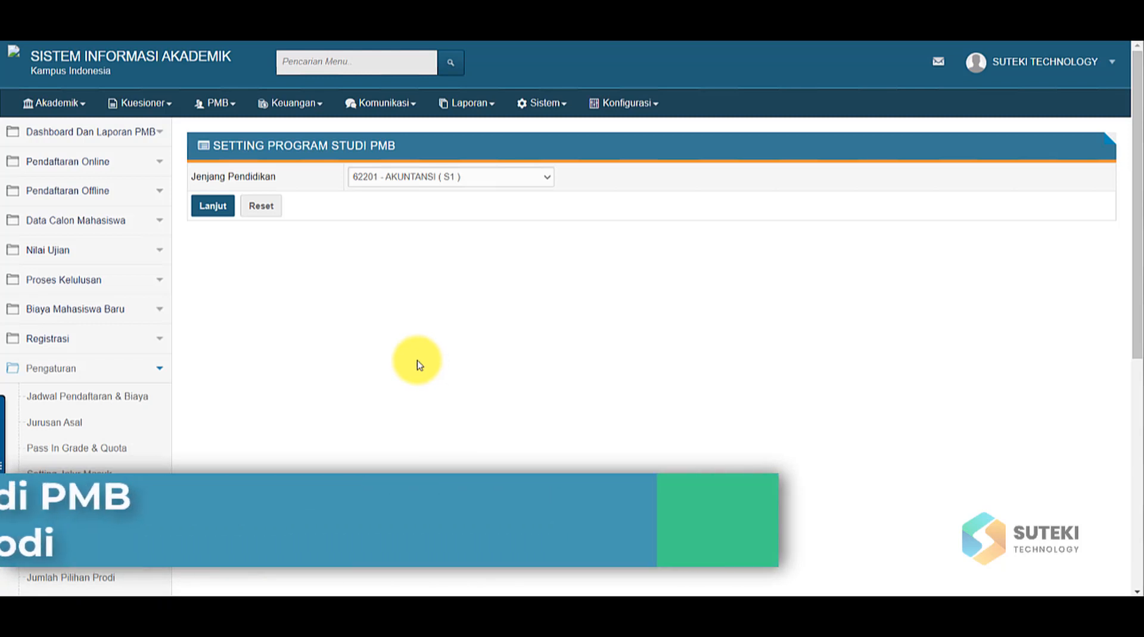
{"action": "left_click", "coordinate": [460, 176]}
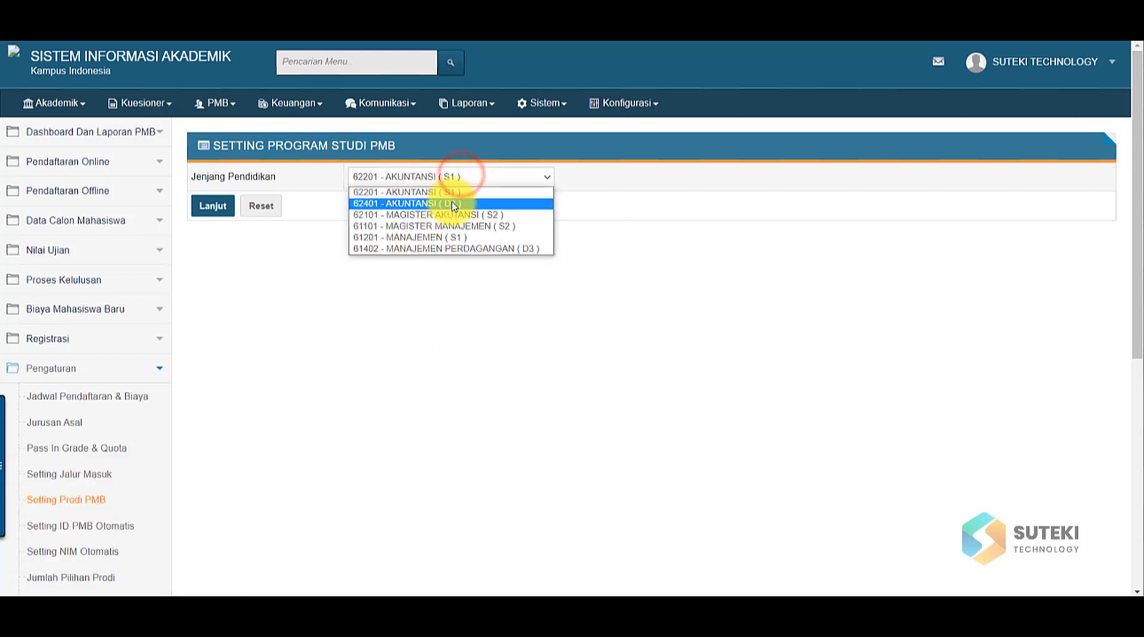
{"action": "left_click", "coordinate": [454, 204]}
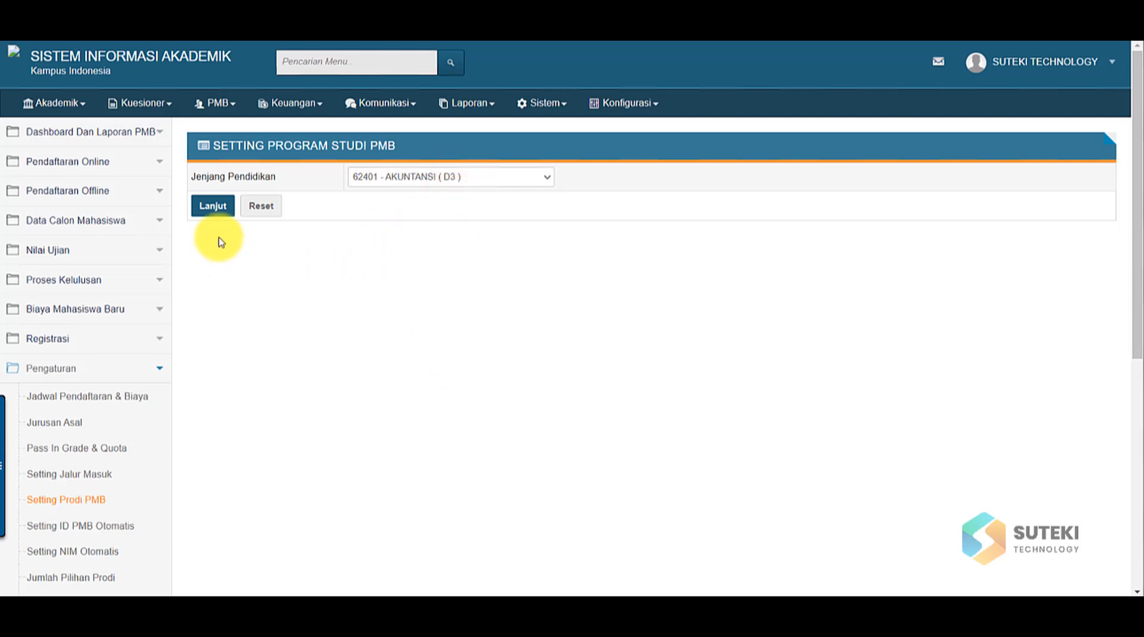
{"action": "left_click", "coordinate": [210, 208]}
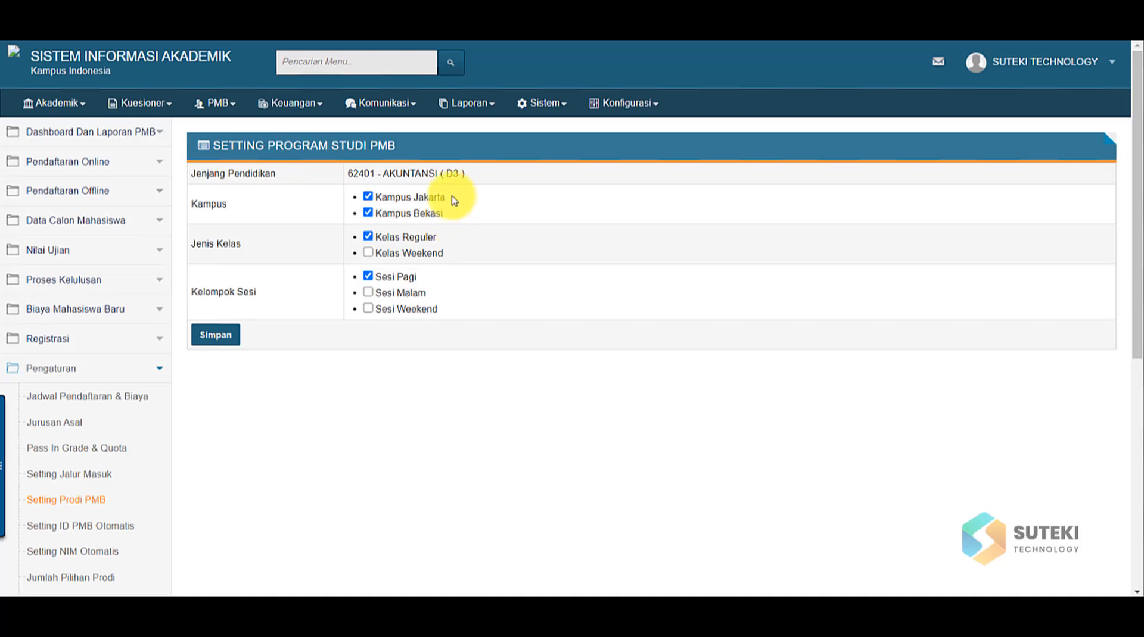
- Exclude Kampus Bekasi, enable Kelas Weekend and Sesi Malam for Akuntansi (D3), and save the settings
{"action": "left_click", "coordinate": [370, 215]}
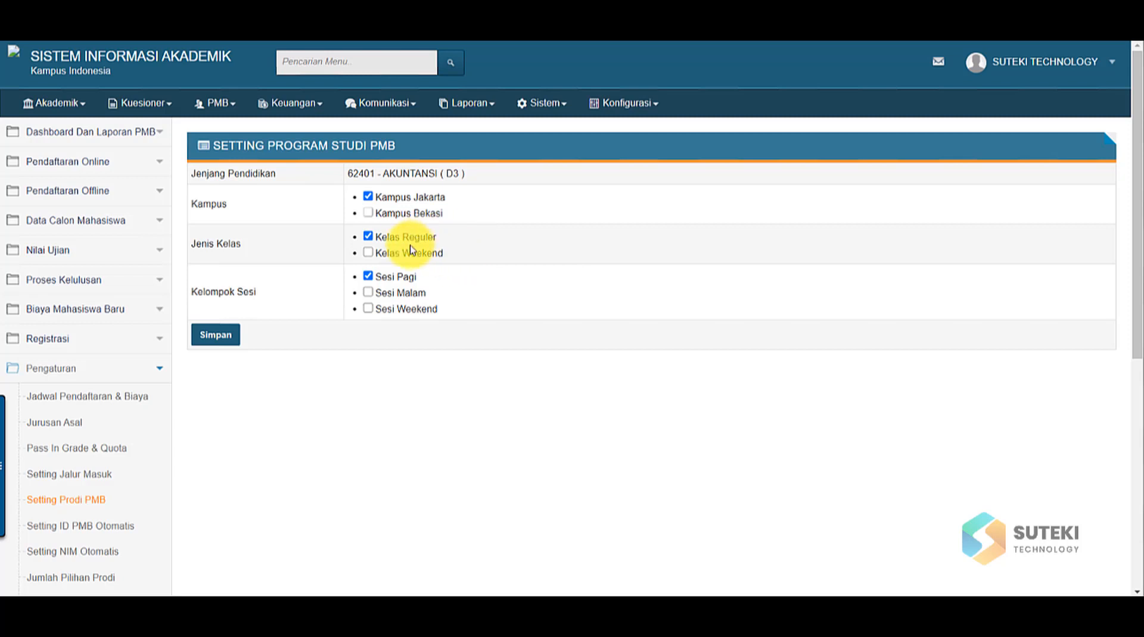
{"action": "left_click", "coordinate": [368, 253]}
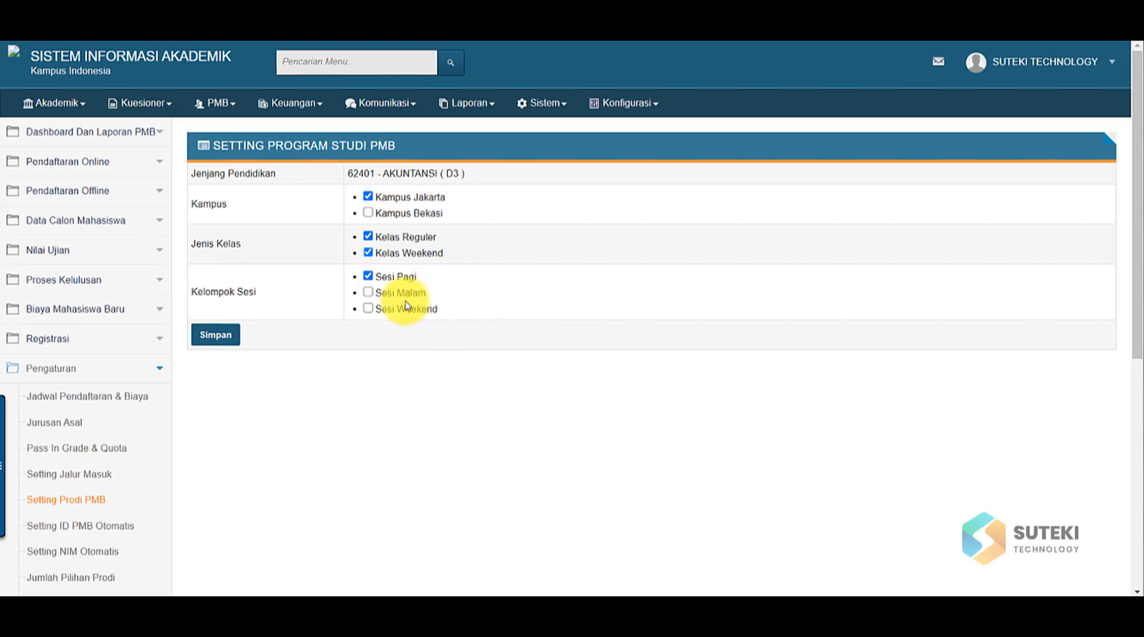
{"action": "left_click", "coordinate": [368, 292]}
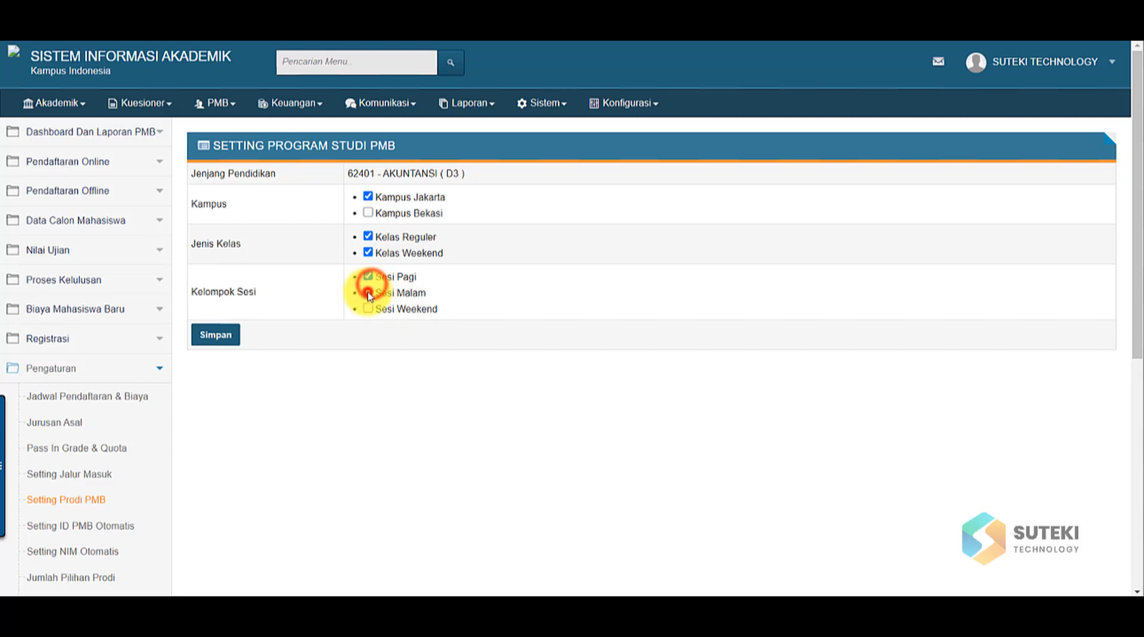
{"action": "left_click", "coordinate": [220, 336]}
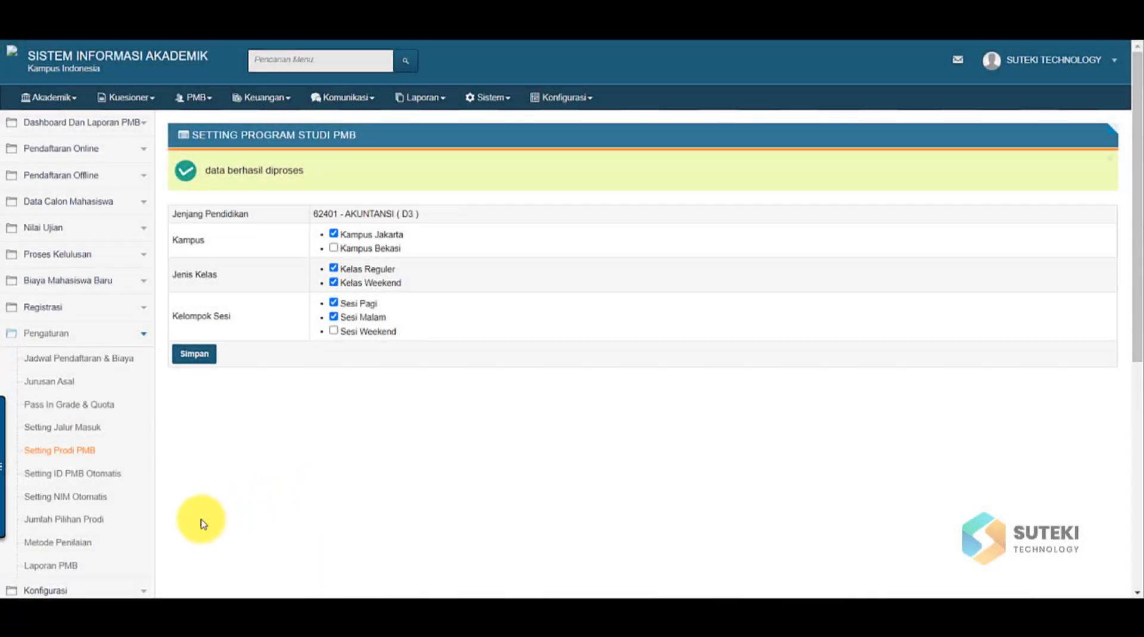
- Set the number of study programs an applicant can choose (Jumlah Prodi) to 2 and save
{"action": "left_click", "coordinate": [102, 526]}
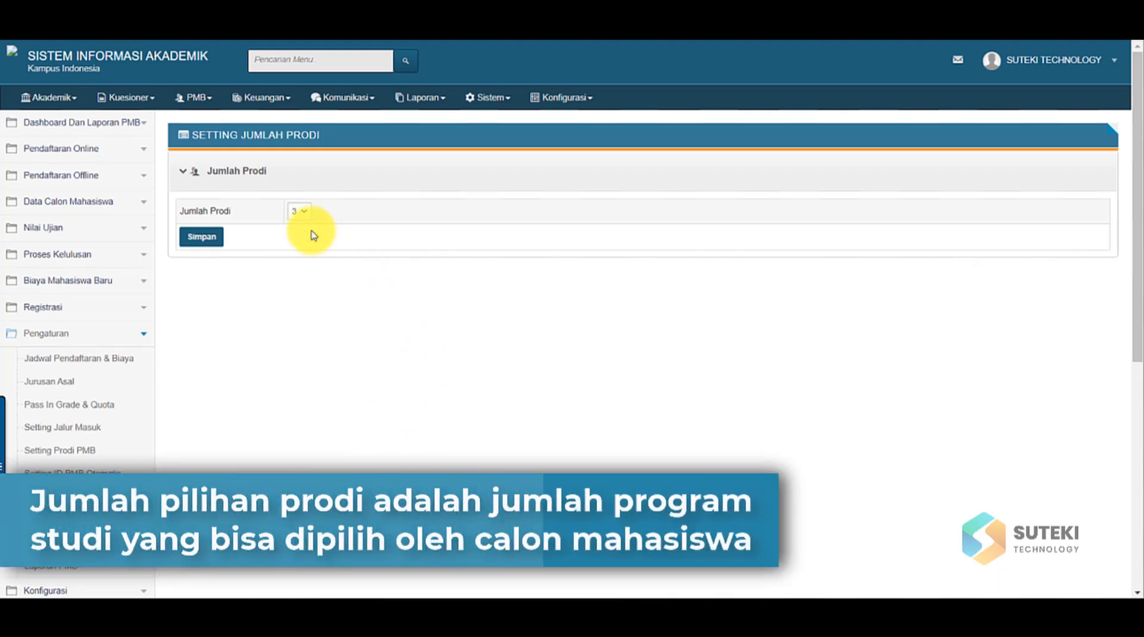
{"action": "left_click", "coordinate": [299, 210]}
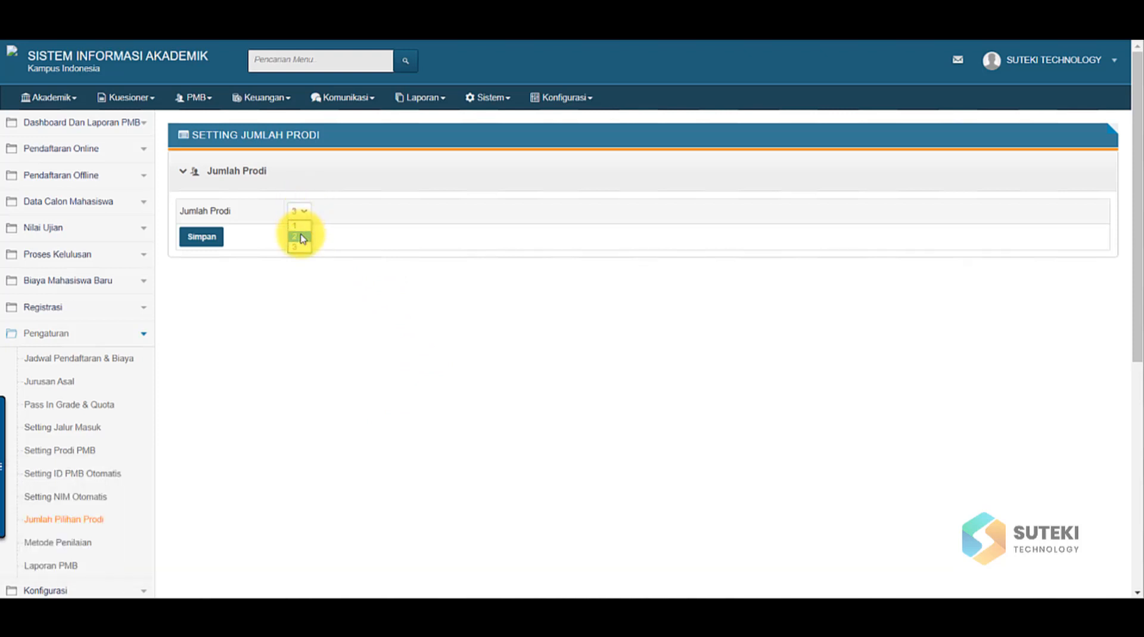
{"action": "left_click", "coordinate": [301, 238]}
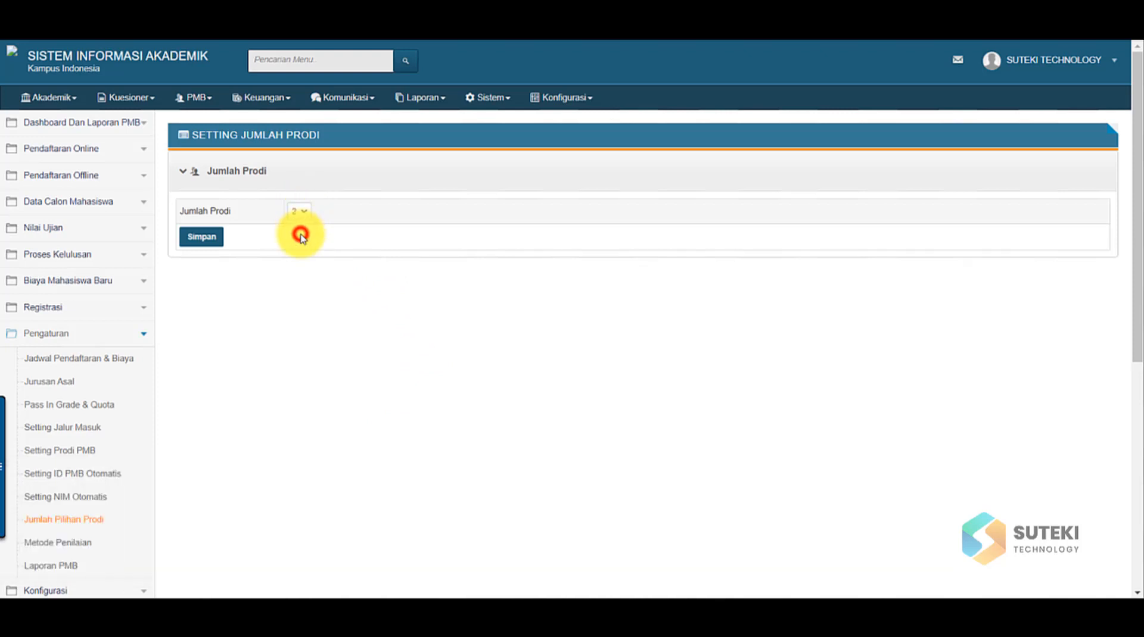
{"action": "left_click", "coordinate": [203, 239]}
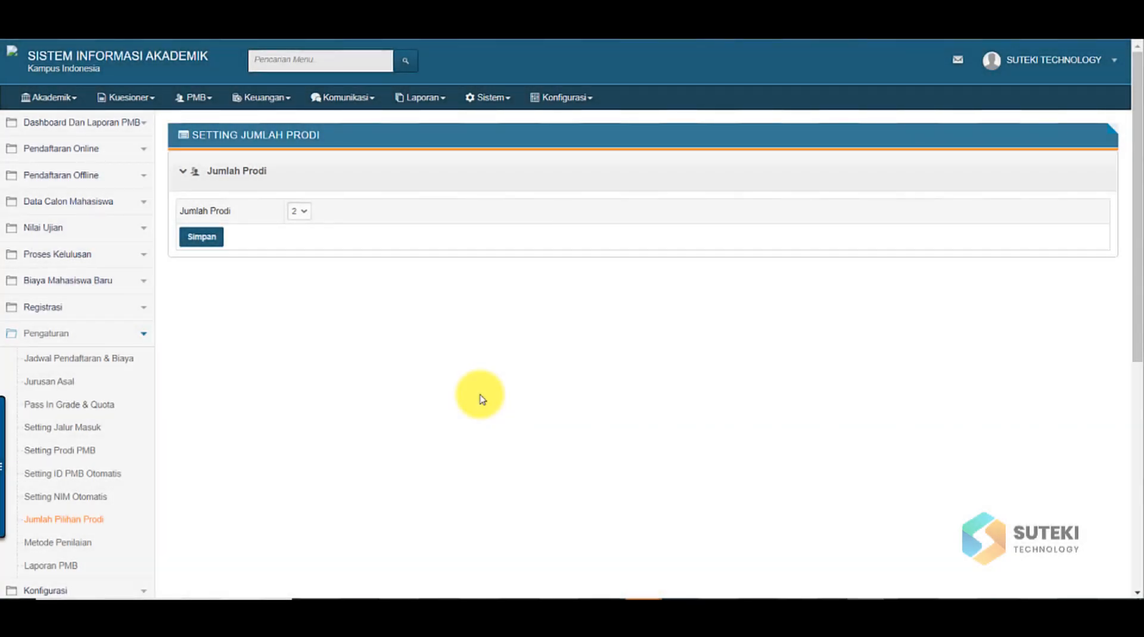
- Save the automatic PMB ID format in Setting ID PMB Otomatis and open the automatic NIM settings
{"action": "left_click", "coordinate": [120, 475]}
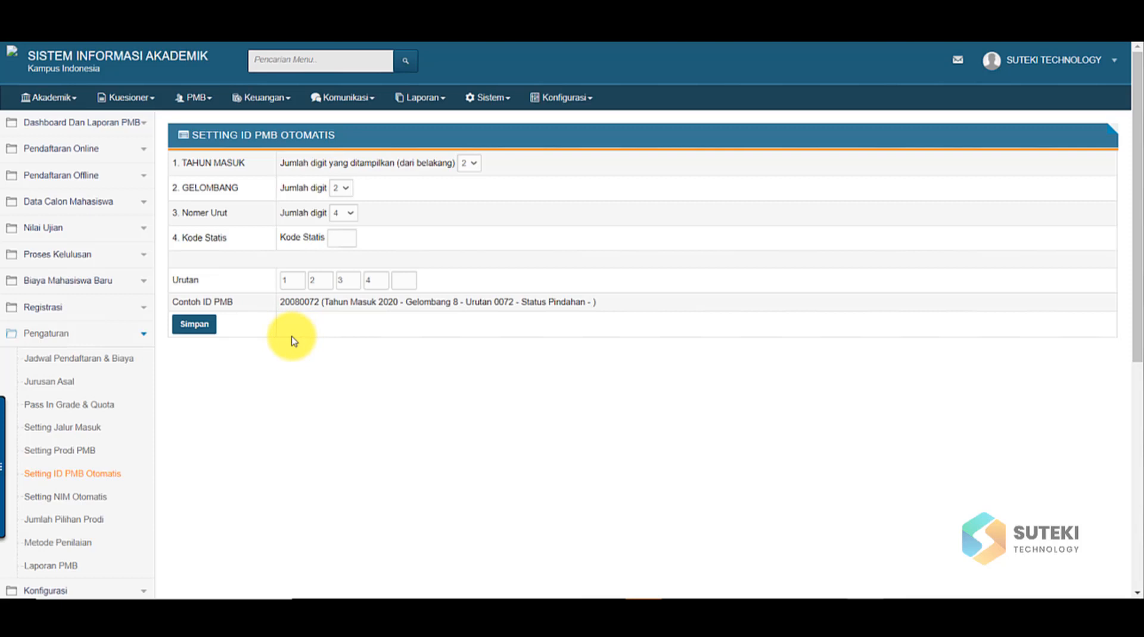
{"action": "left_click", "coordinate": [195, 326]}
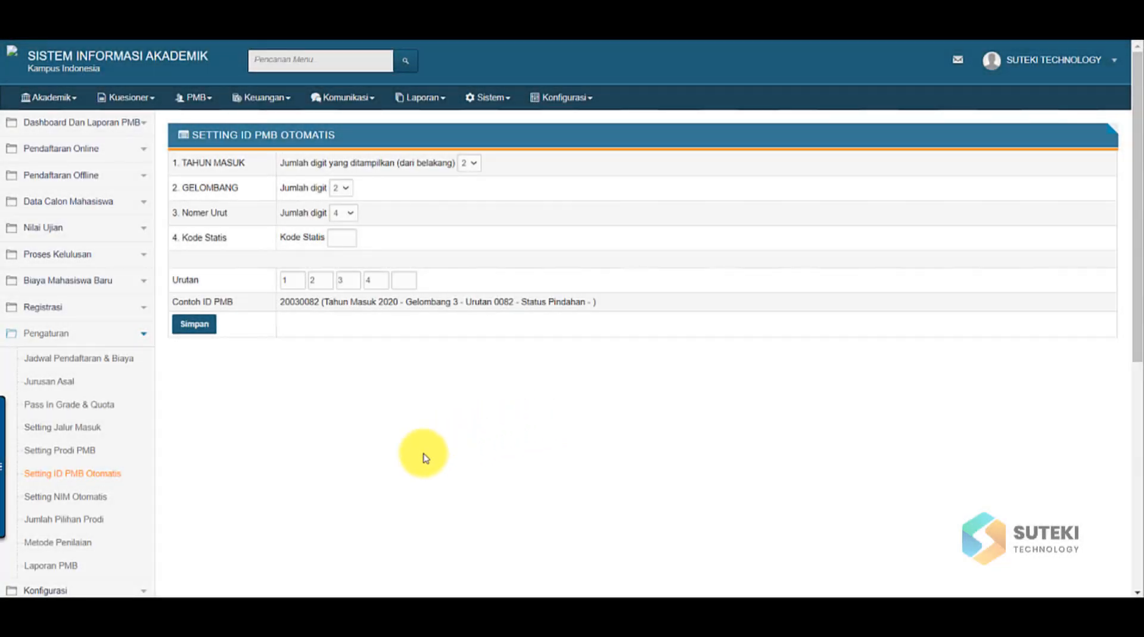
{"action": "left_click", "coordinate": [104, 504]}
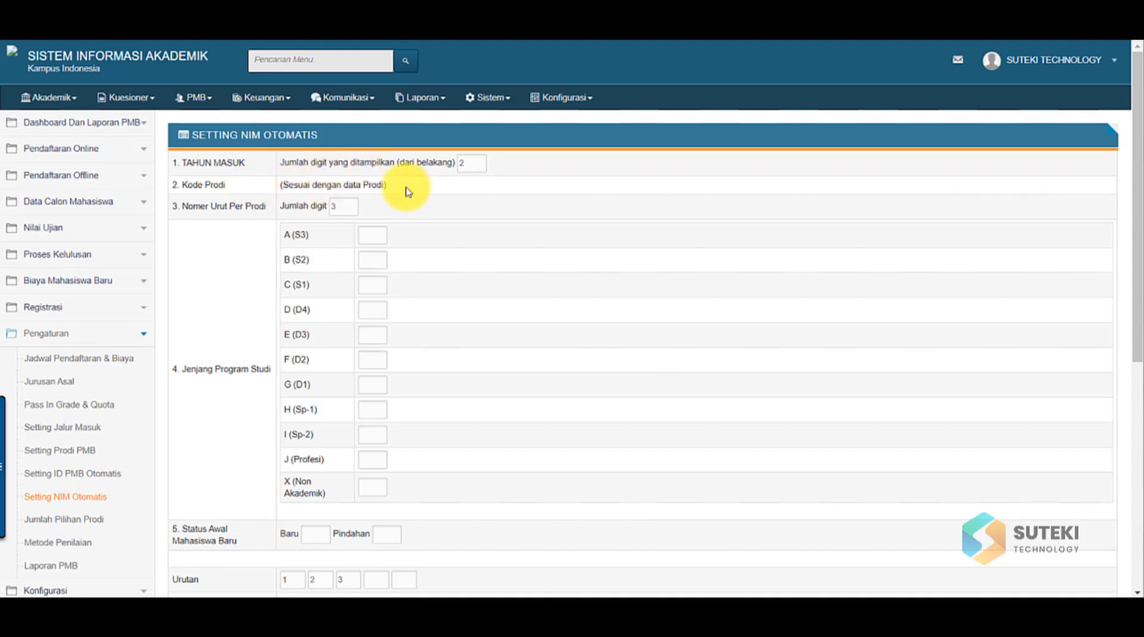
- List all study programs in the academic master data and open Akuntansi (S1) for editing
{"action": "left_click", "coordinate": [66, 103]}
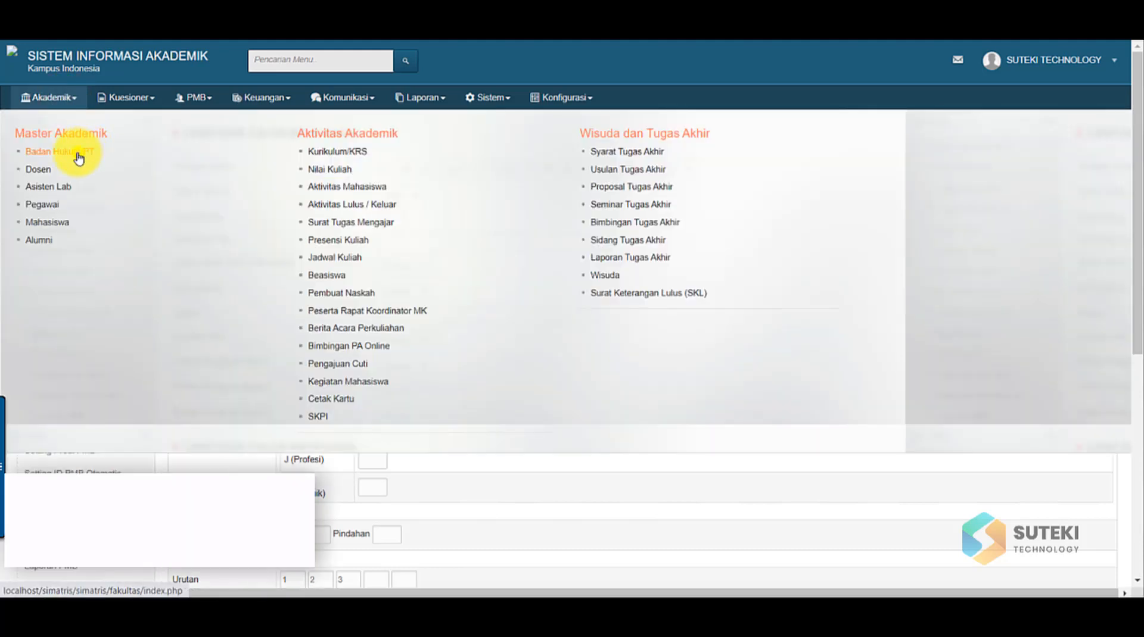
{"action": "left_click", "coordinate": [80, 156]}
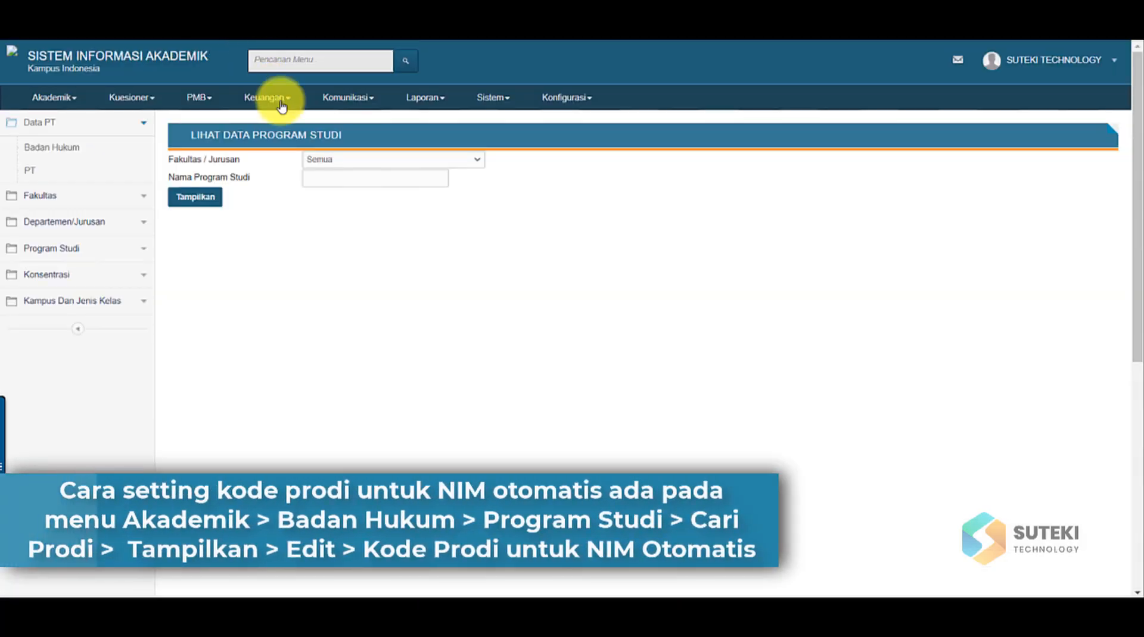
{"action": "left_click", "coordinate": [136, 248]}
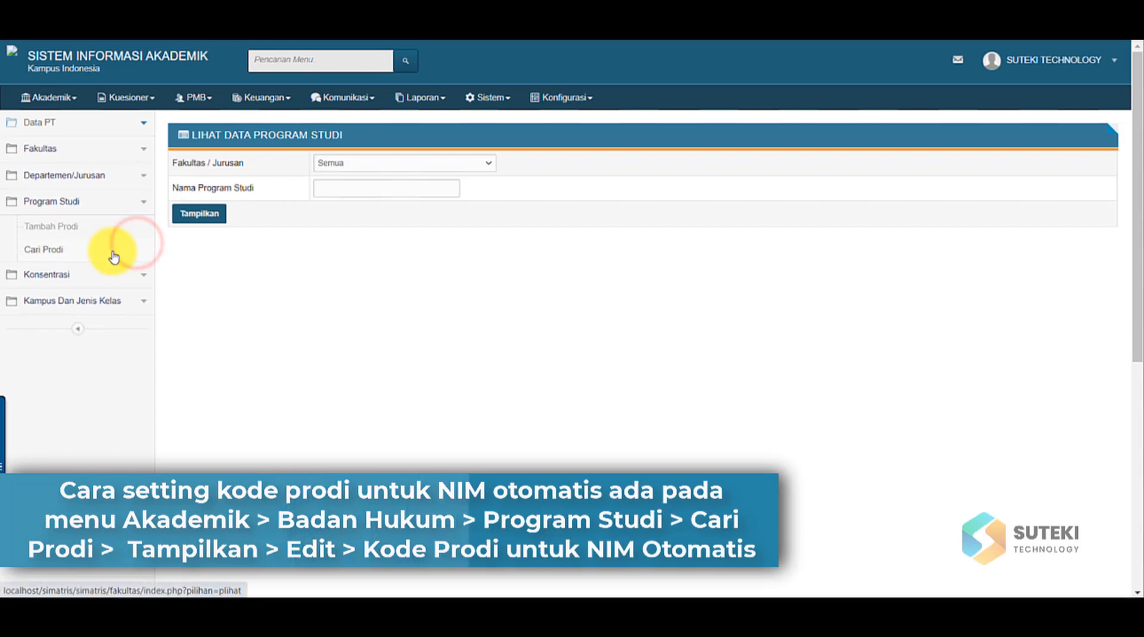
{"action": "left_click", "coordinate": [86, 250]}
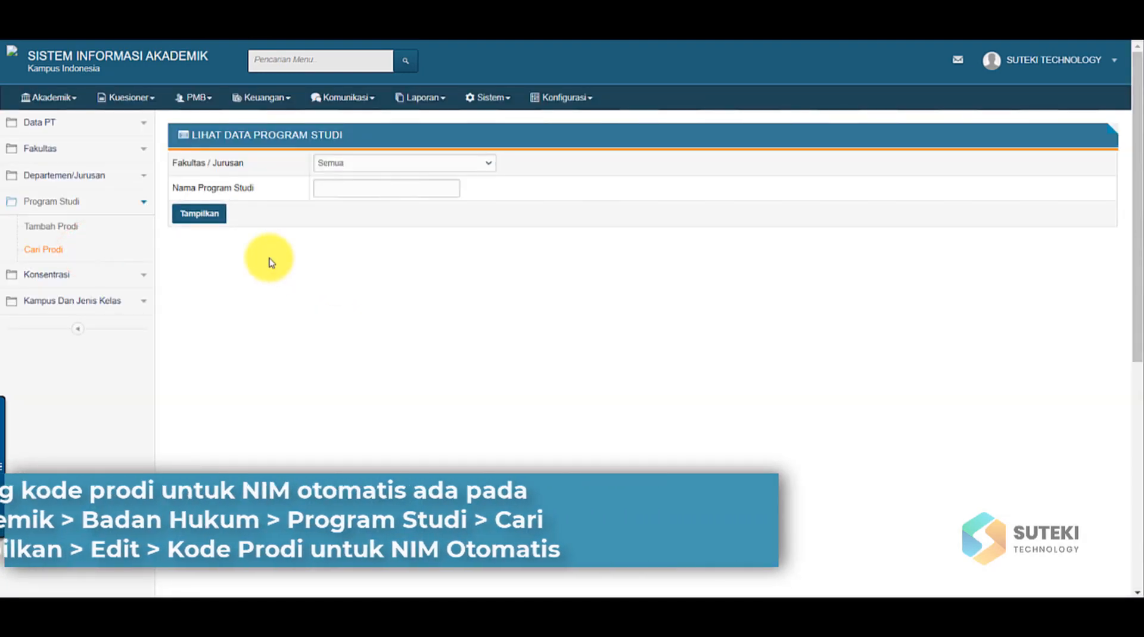
{"action": "left_click", "coordinate": [200, 219]}
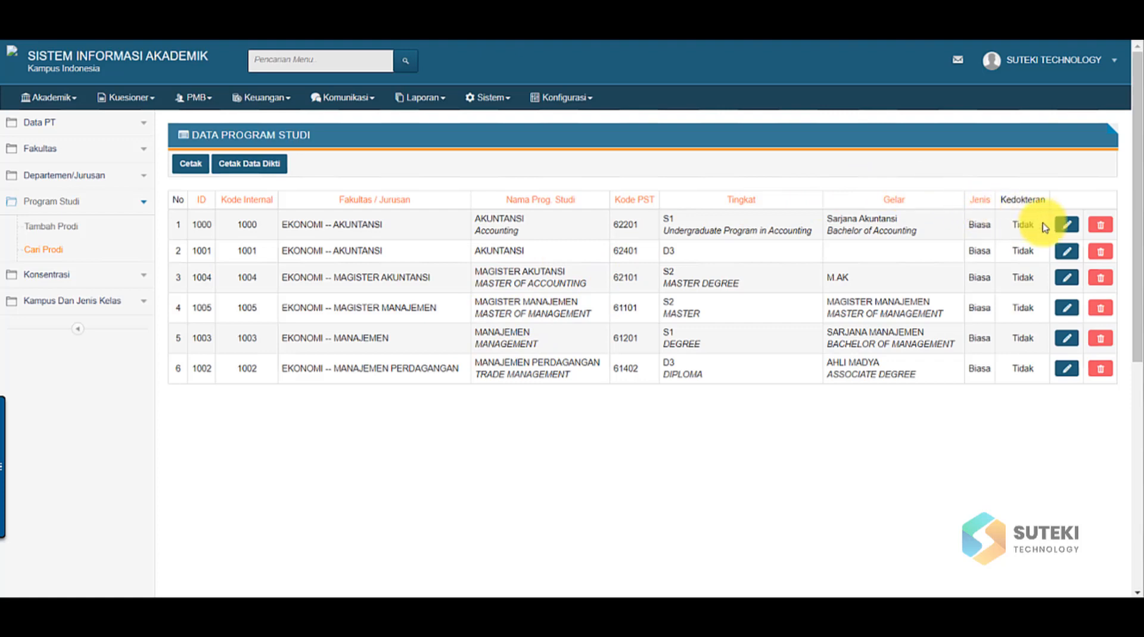
{"action": "left_click", "coordinate": [1074, 228]}
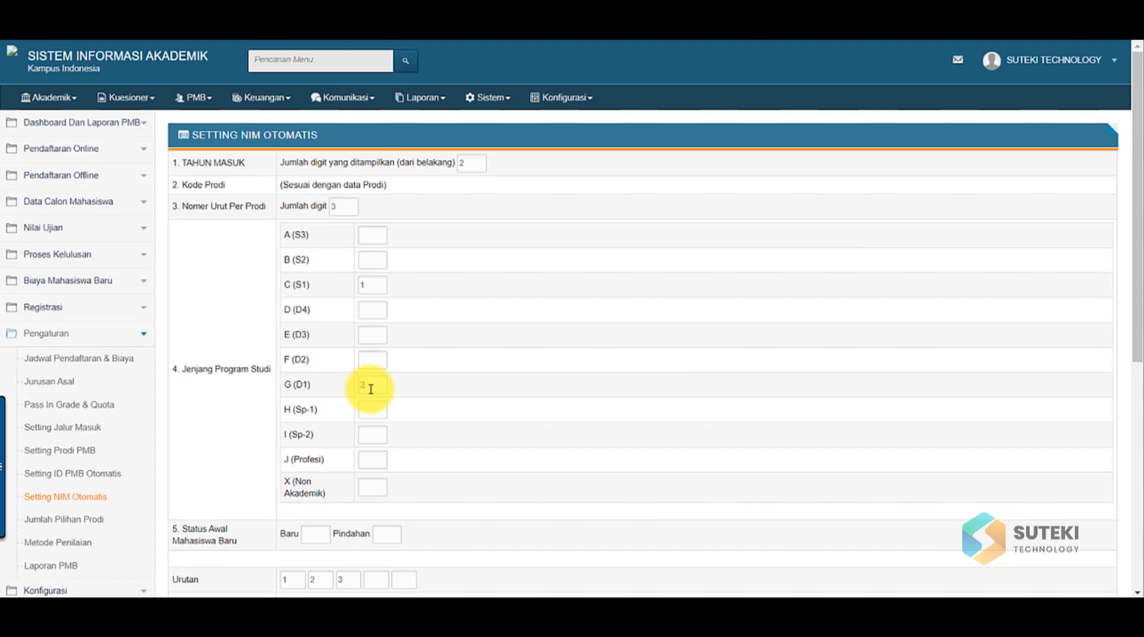
- Clear the trial Jenjang Program Studi codes for S2, S1 and D1 in the automatic NIM settings
{"action": "left_click", "coordinate": [374, 262]}
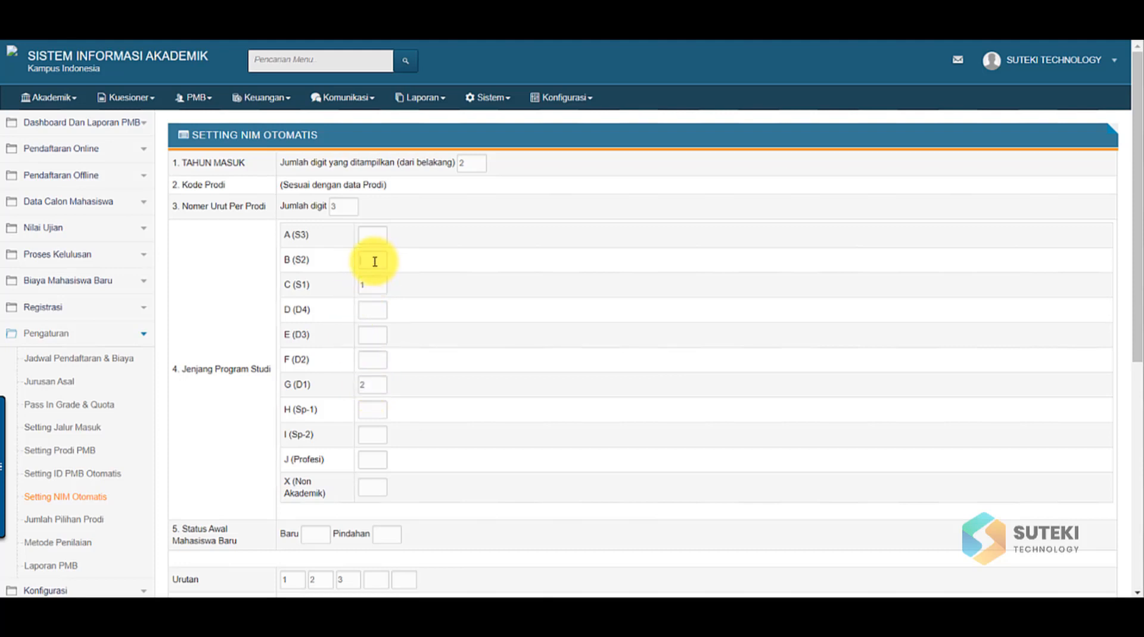
{"action": "type", "text": "3"}
{"action": "key", "text": "BackSpace"}
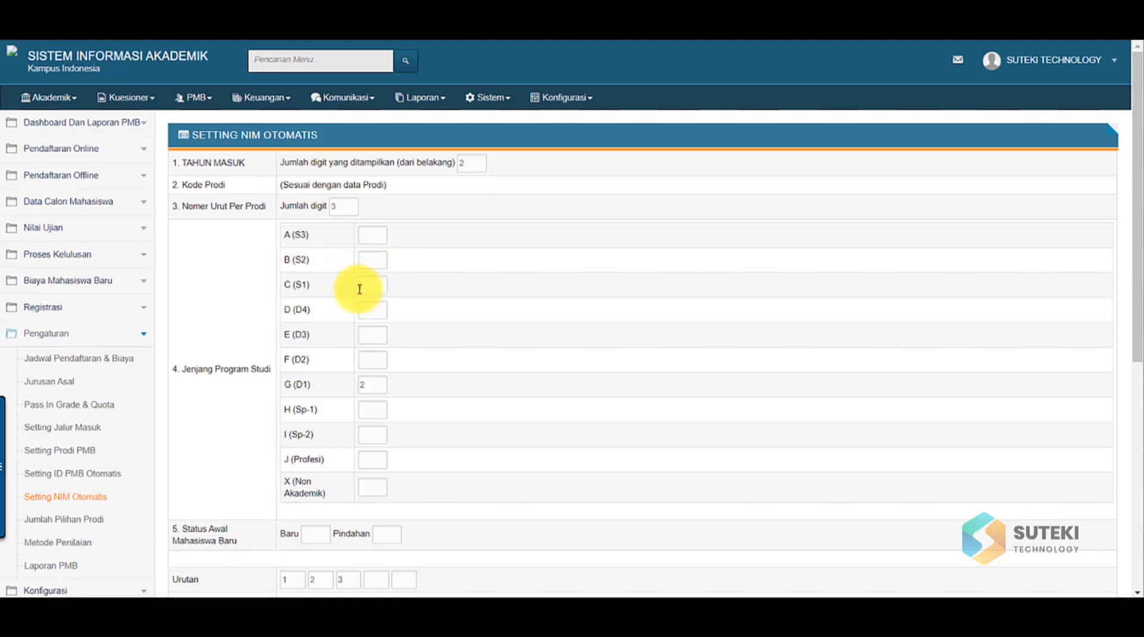
{"action": "left_click", "coordinate": [370, 381]}
{"action": "key", "text": "BackSpace"}
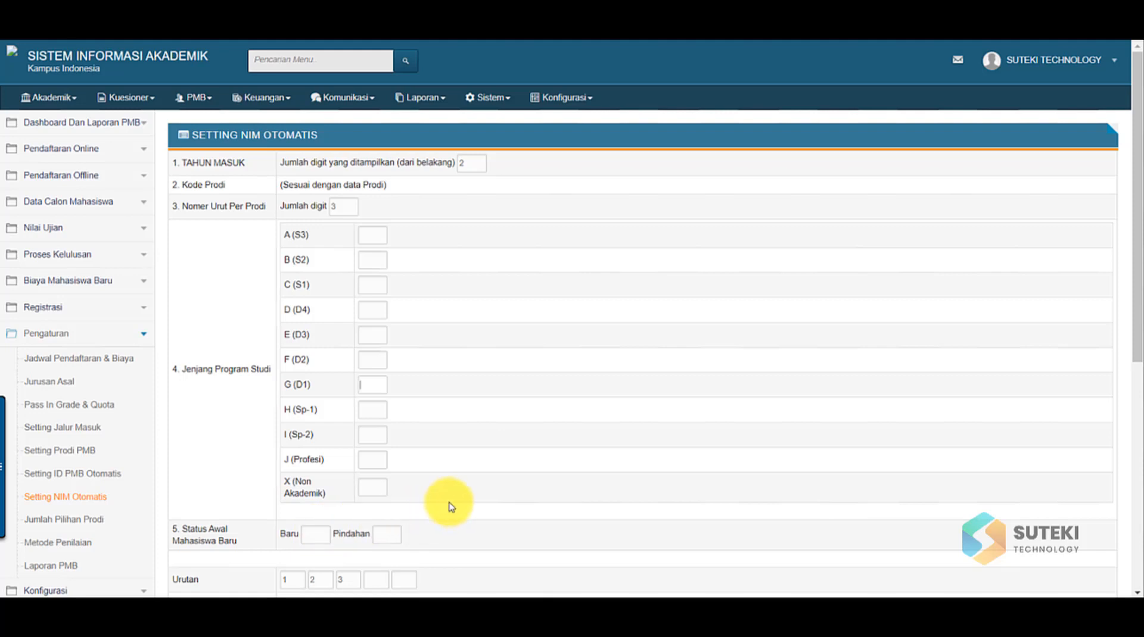
- Compare the example NIM with the entry year, program code and sequence settings, and save the automatic NIM format
{"action": "scroll", "coordinate": [463, 496], "scroll_direction": "down", "scroll_amount": 2}
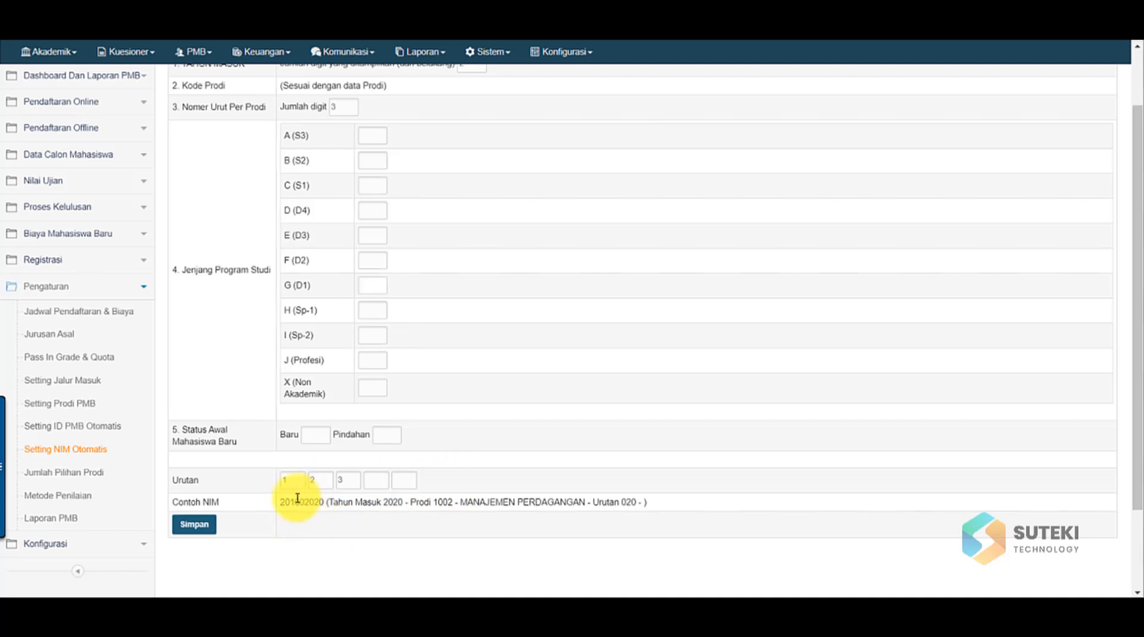
{"action": "scroll", "coordinate": [297, 498], "scroll_direction": "up", "scroll_amount": 2}
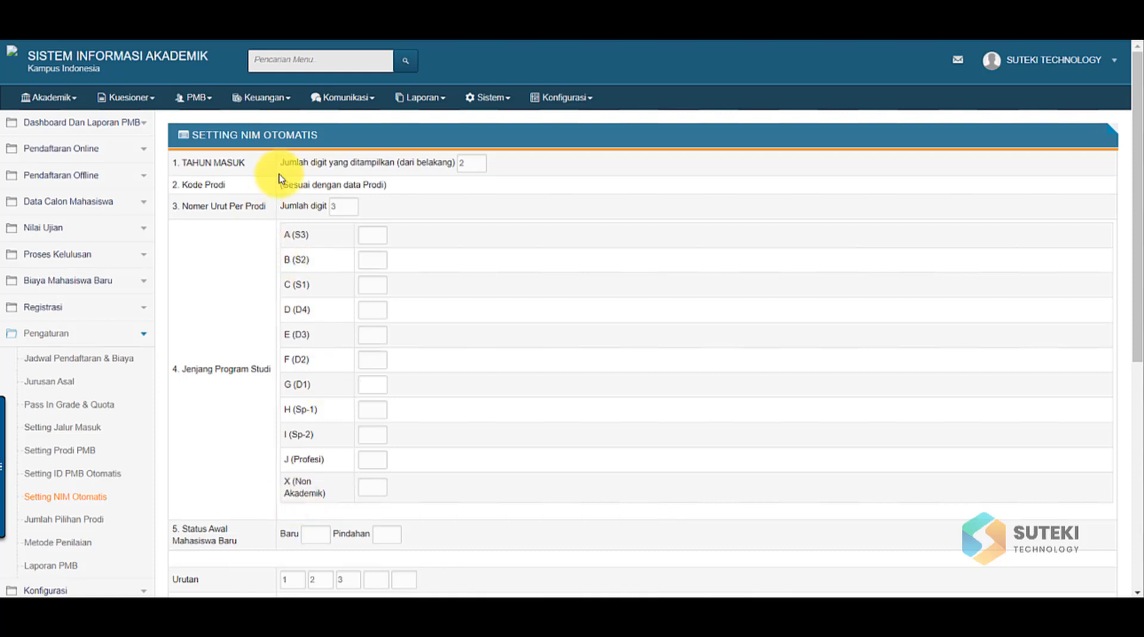
{"action": "scroll", "coordinate": [476, 379], "scroll_direction": "down", "scroll_amount": 2}
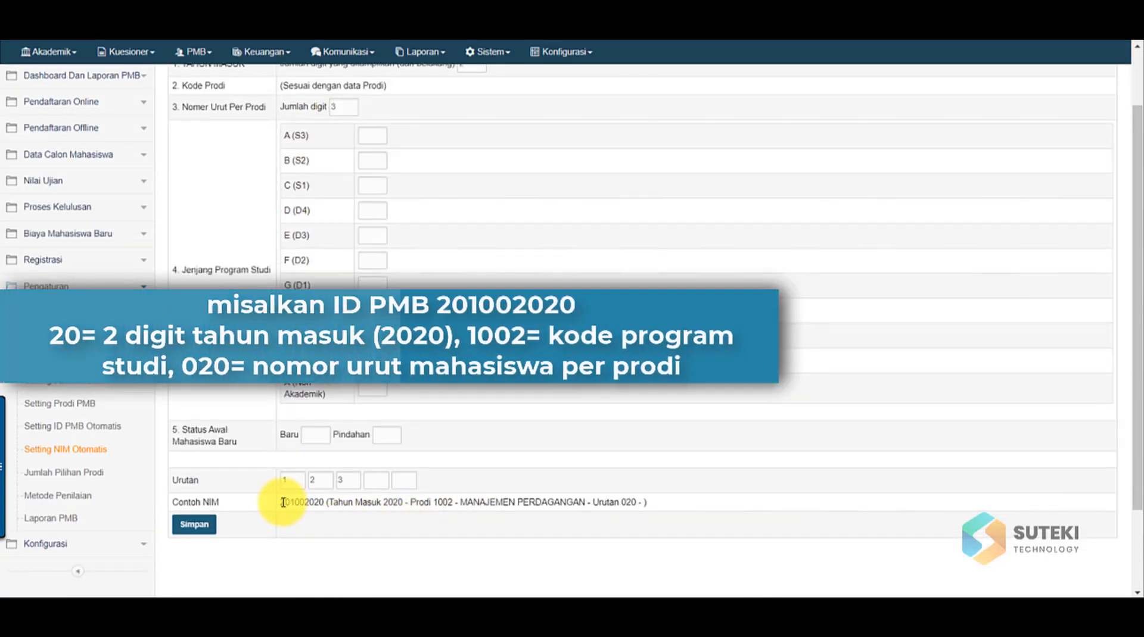
{"action": "left_click_drag", "start_coordinate": [281, 502], "coordinate": [289, 503]}
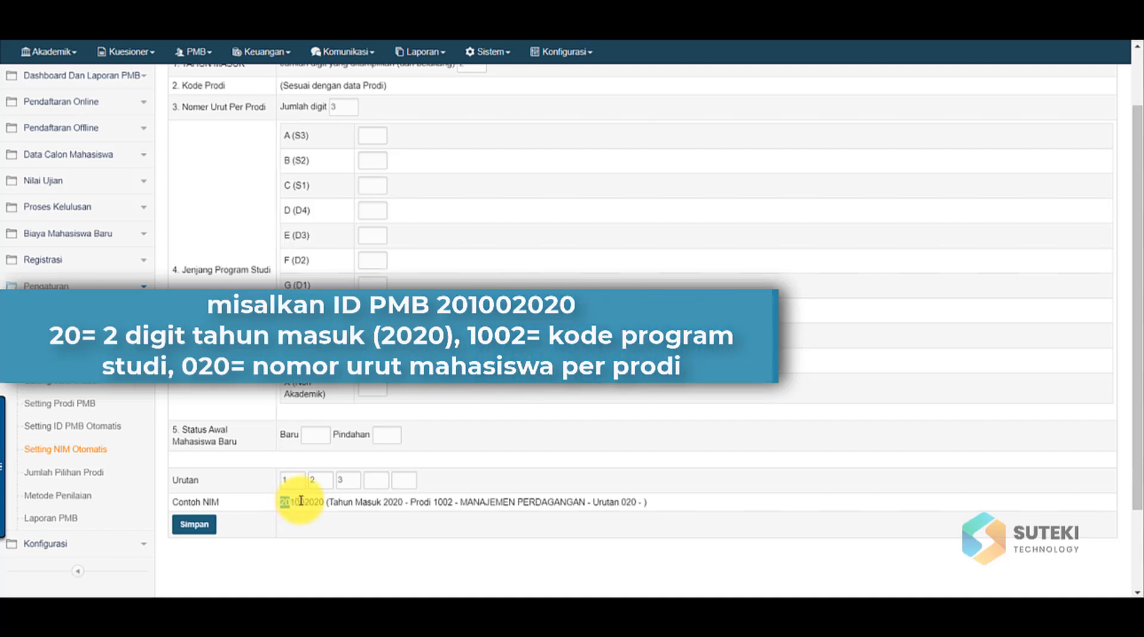
{"action": "scroll", "coordinate": [310, 482], "scroll_direction": "up", "scroll_amount": 2}
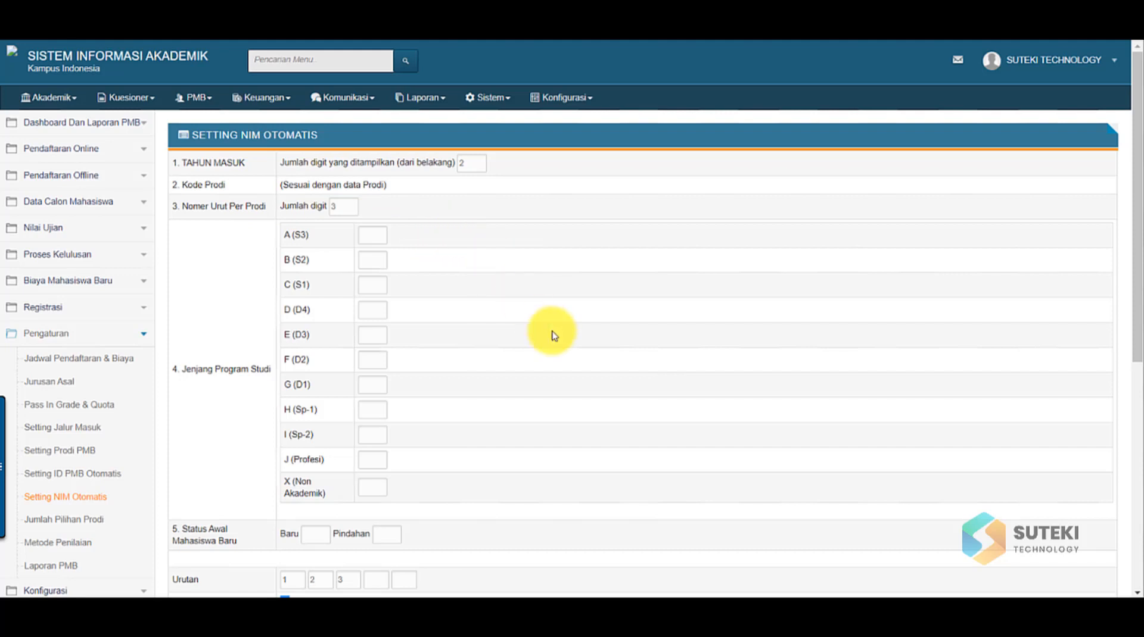
{"action": "scroll", "coordinate": [551, 346], "scroll_direction": "down", "scroll_amount": 2}
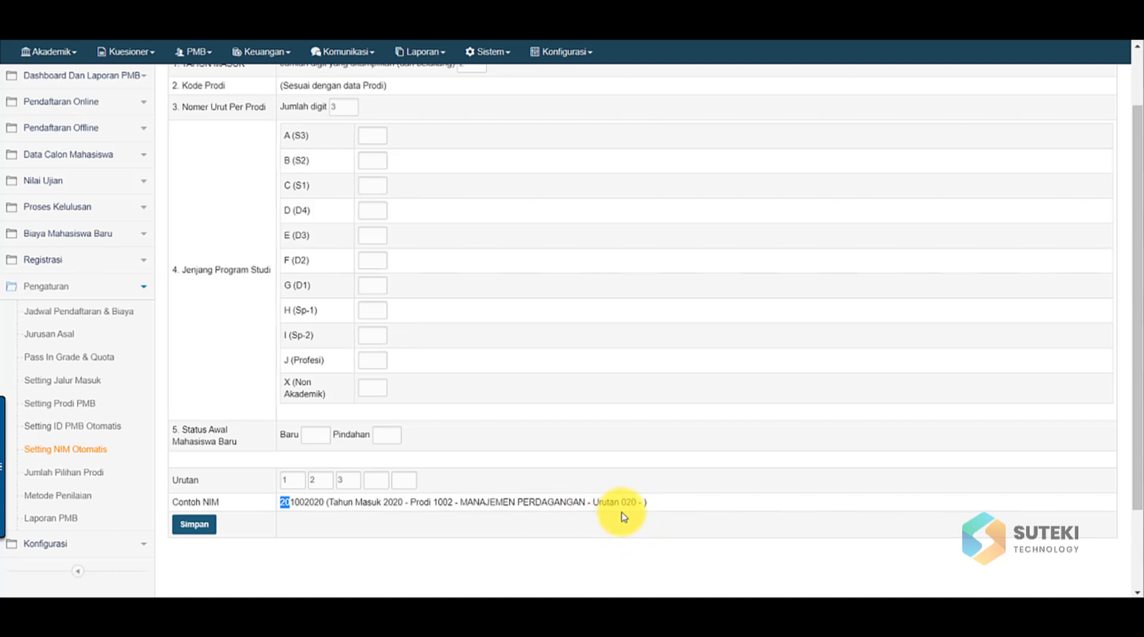
{"action": "left_click", "coordinate": [331, 522]}
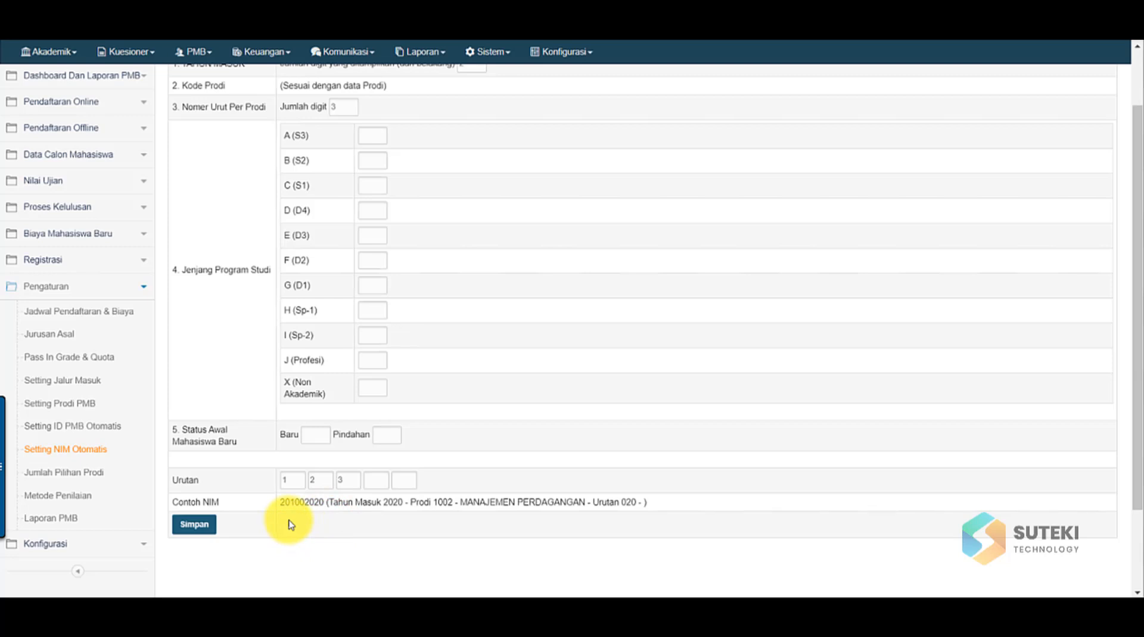
{"action": "left_click", "coordinate": [205, 532]}
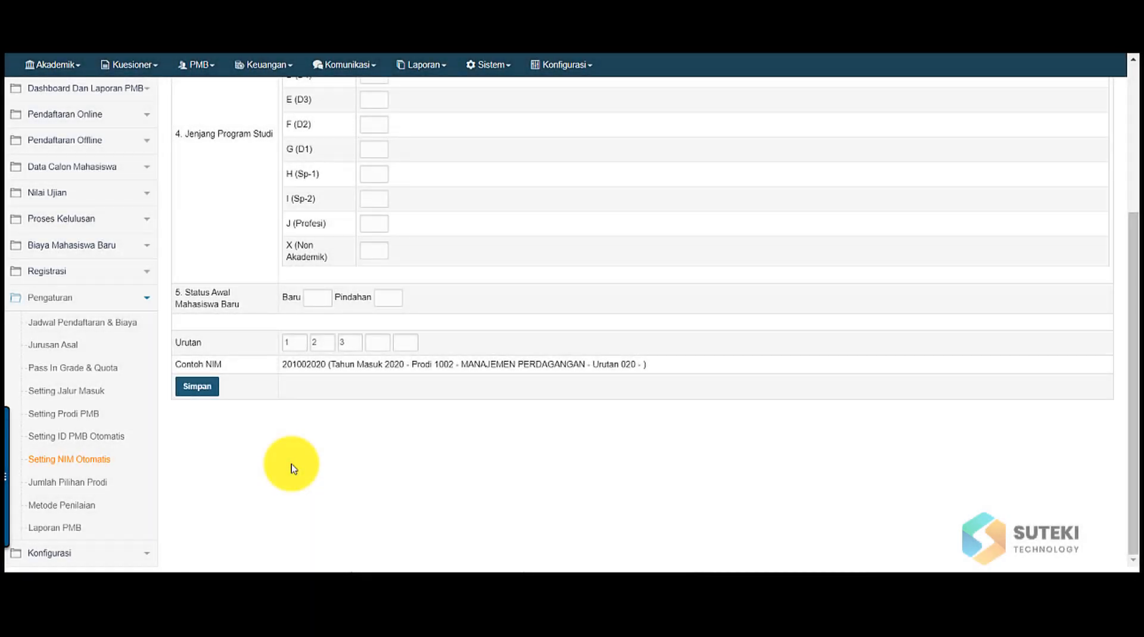
- Open the Pass In Grade & Quota settings for entry year 2021, Gelombang 1
{"action": "left_click", "coordinate": [80, 368]}
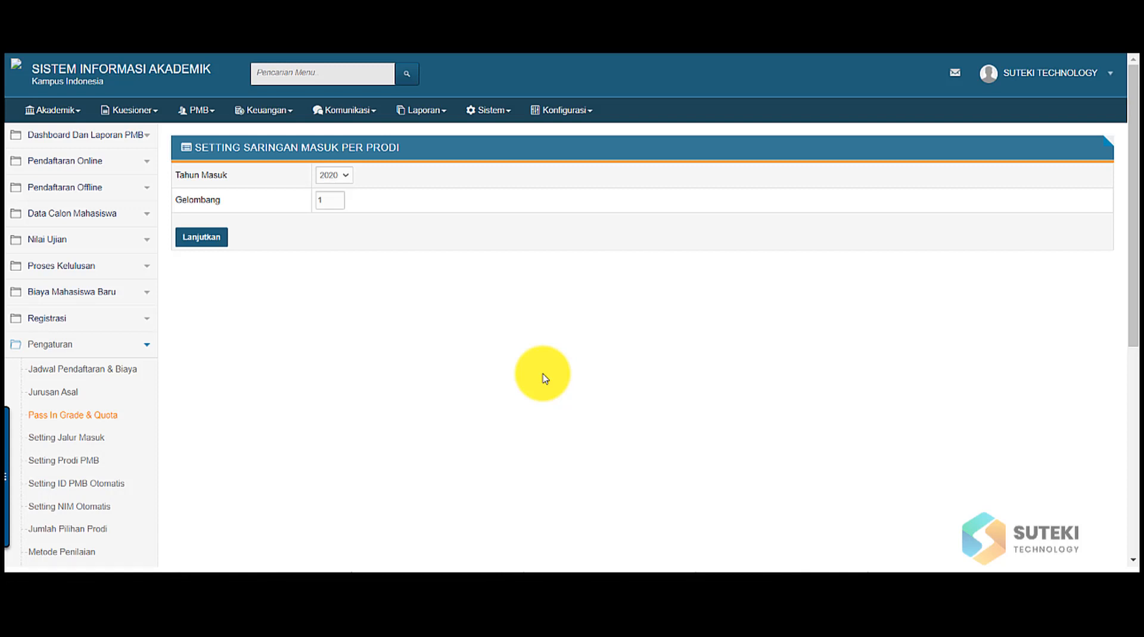
{"action": "left_click", "coordinate": [345, 174]}
{"action": "left_click", "coordinate": [337, 336]}
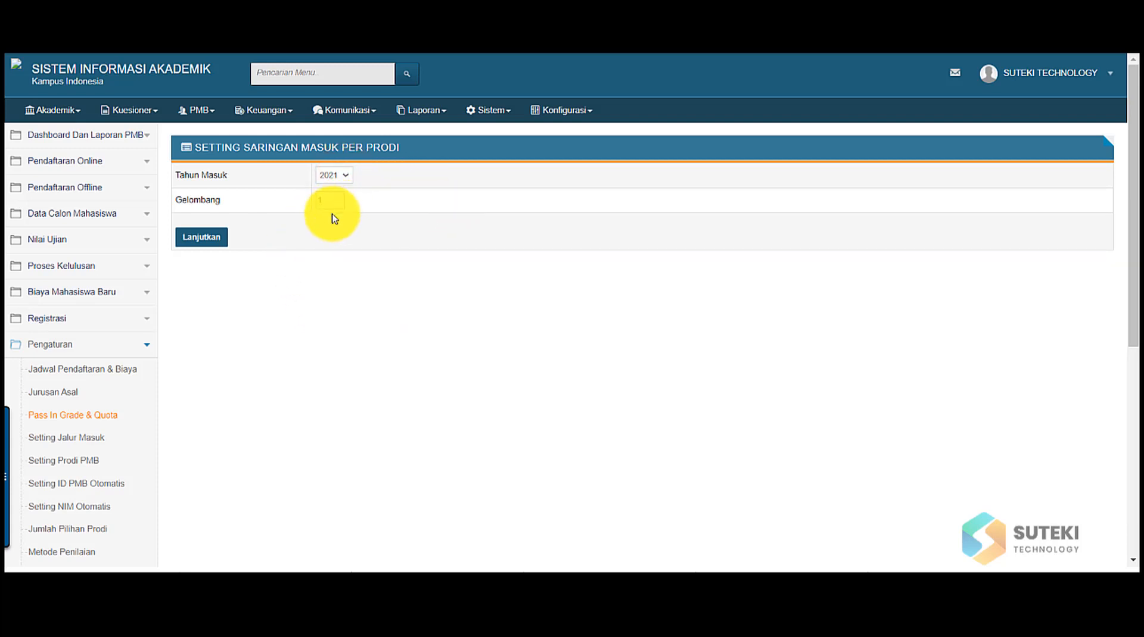
{"action": "left_click", "coordinate": [216, 238]}
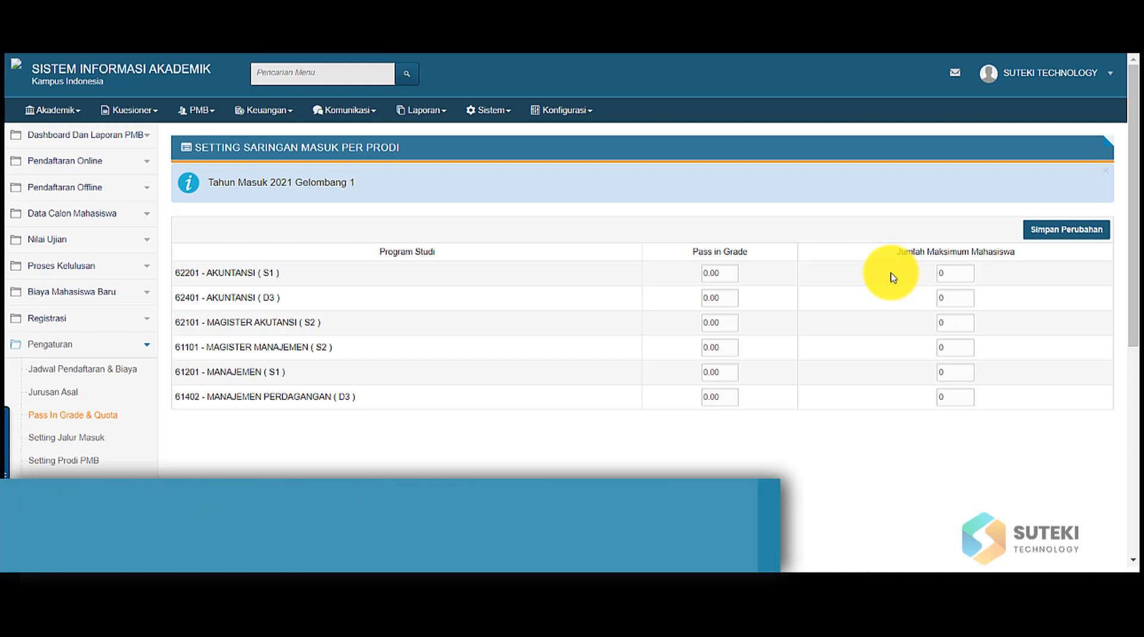
{"action": "left_click", "coordinate": [837, 451]}
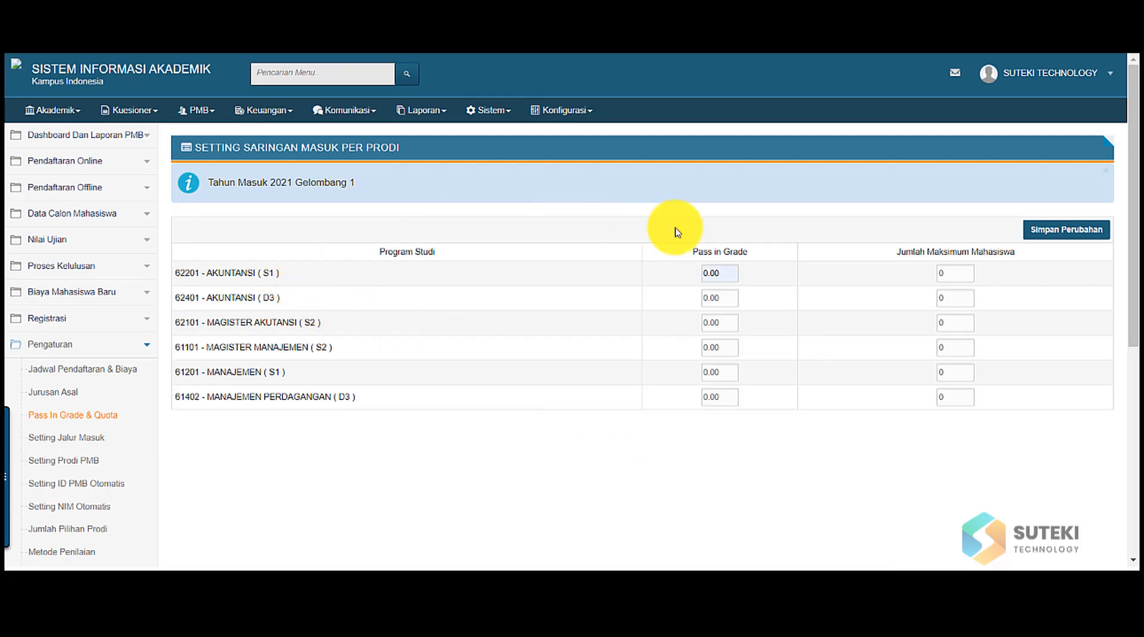
- Set the pass in grade to 50 and the maximum number of students to 200 for Akuntansi (S1), and save
{"action": "left_click_drag", "start_coordinate": [725, 274], "coordinate": [676, 285]}
{"action": "type", "text": "5"}
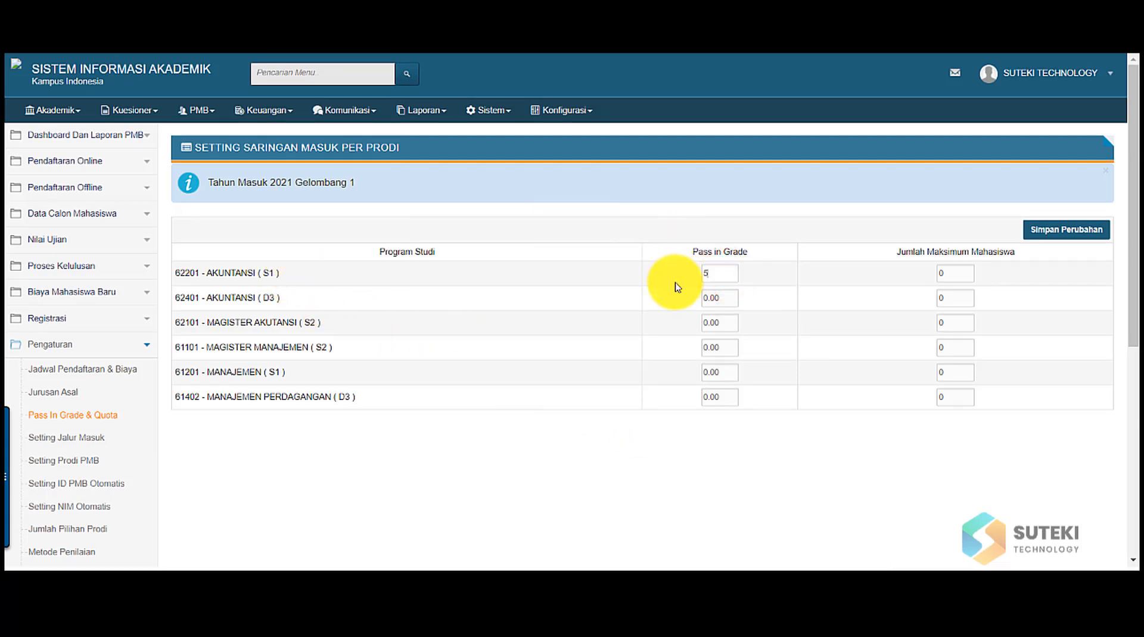
{"action": "type", "text": "0"}
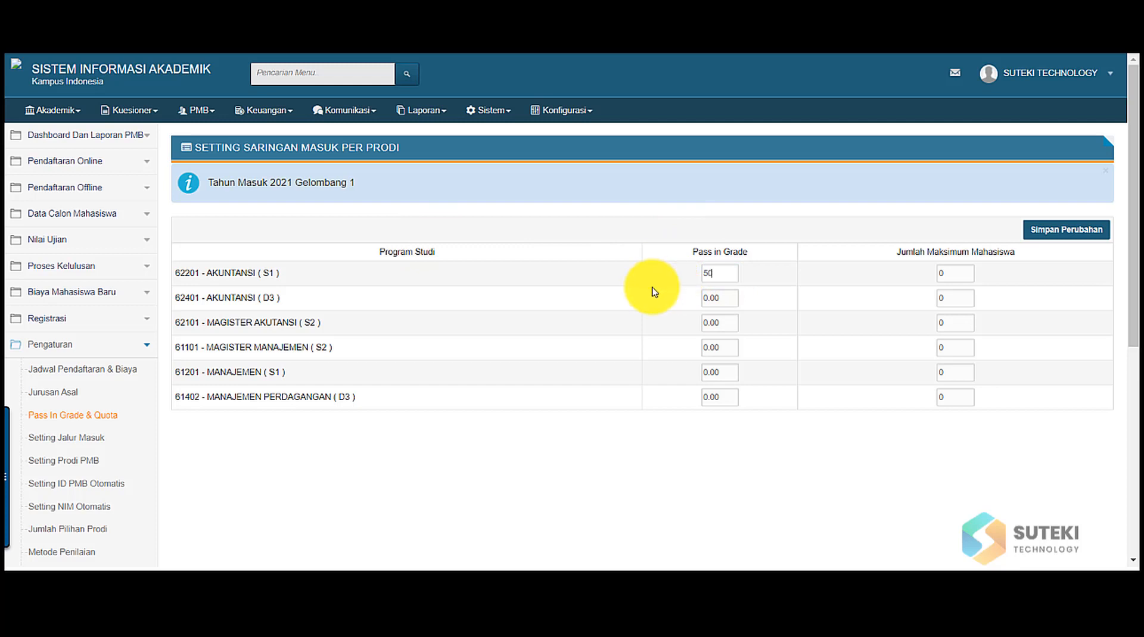
{"action": "left_click", "coordinate": [958, 276]}
{"action": "type", "text": "20"}
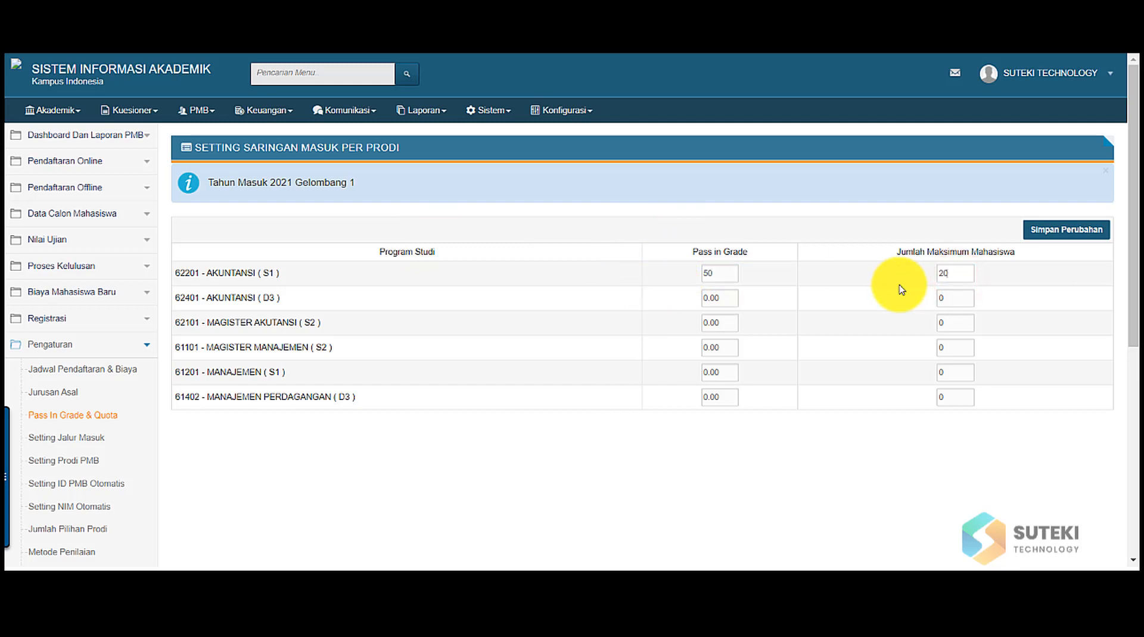
{"action": "type", "text": "0"}
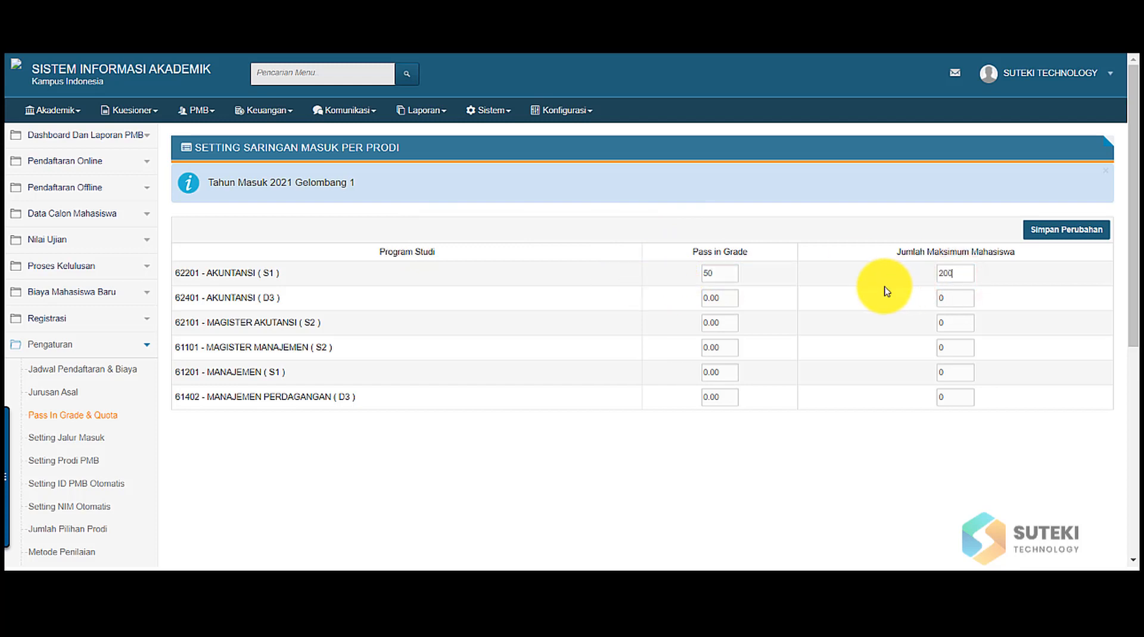
{"action": "left_click", "coordinate": [1072, 233]}
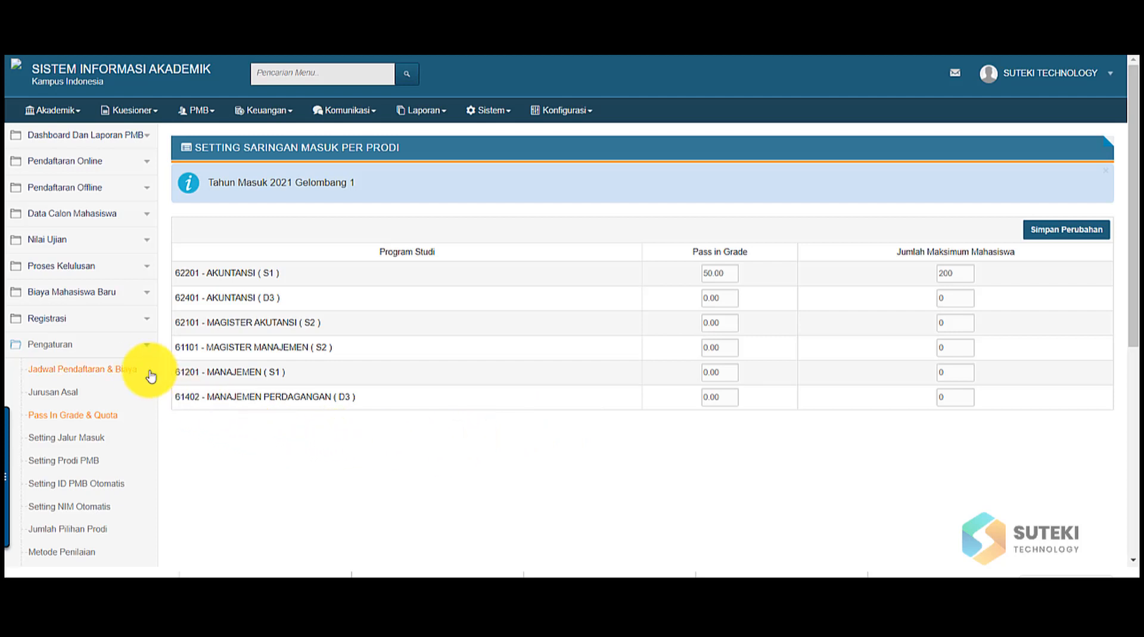
- Open the general registration schedule settings per year, wave and entry path, and choose the Beasiswa path with TES SELEKSI set to Ya
{"action": "left_click", "coordinate": [128, 369]}
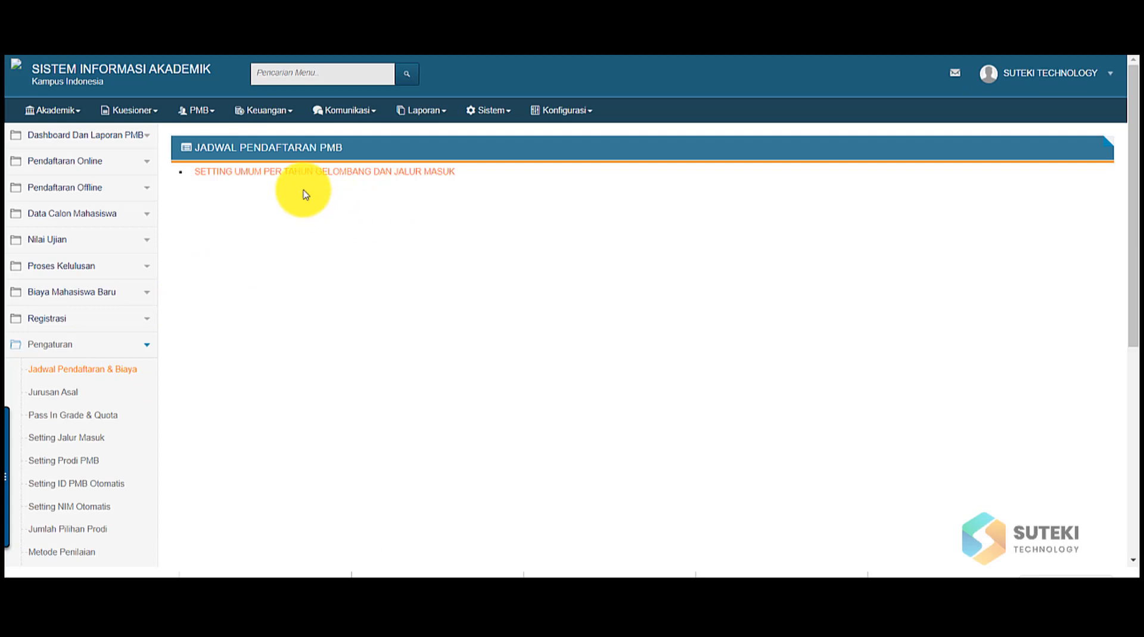
{"action": "left_click", "coordinate": [323, 173]}
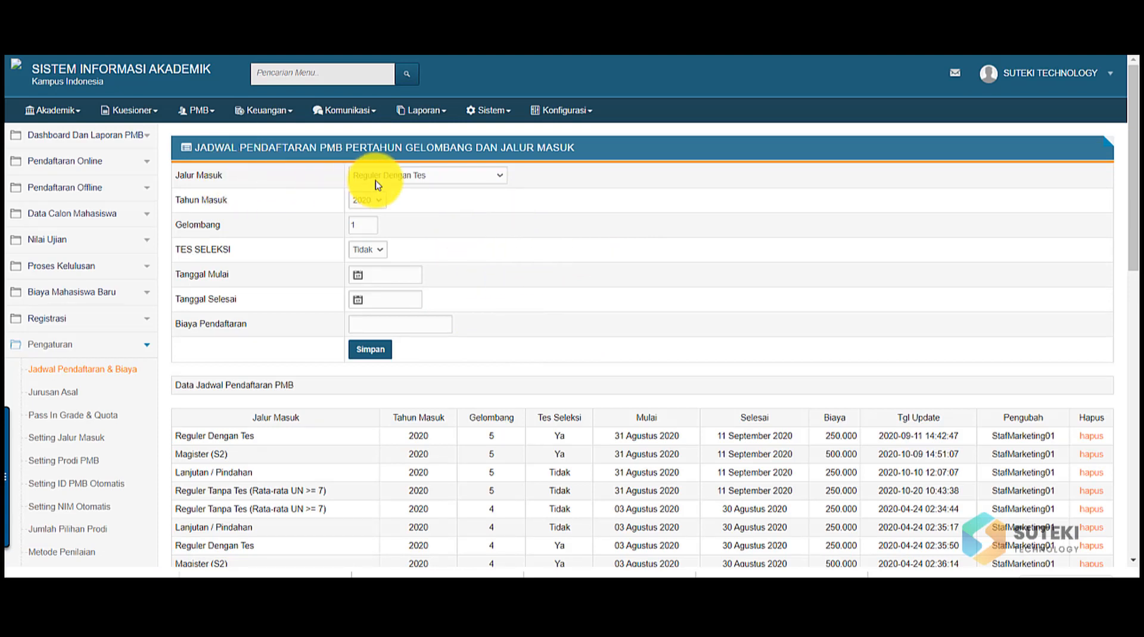
{"action": "left_click", "coordinate": [409, 182]}
{"action": "left_click", "coordinate": [429, 230]}
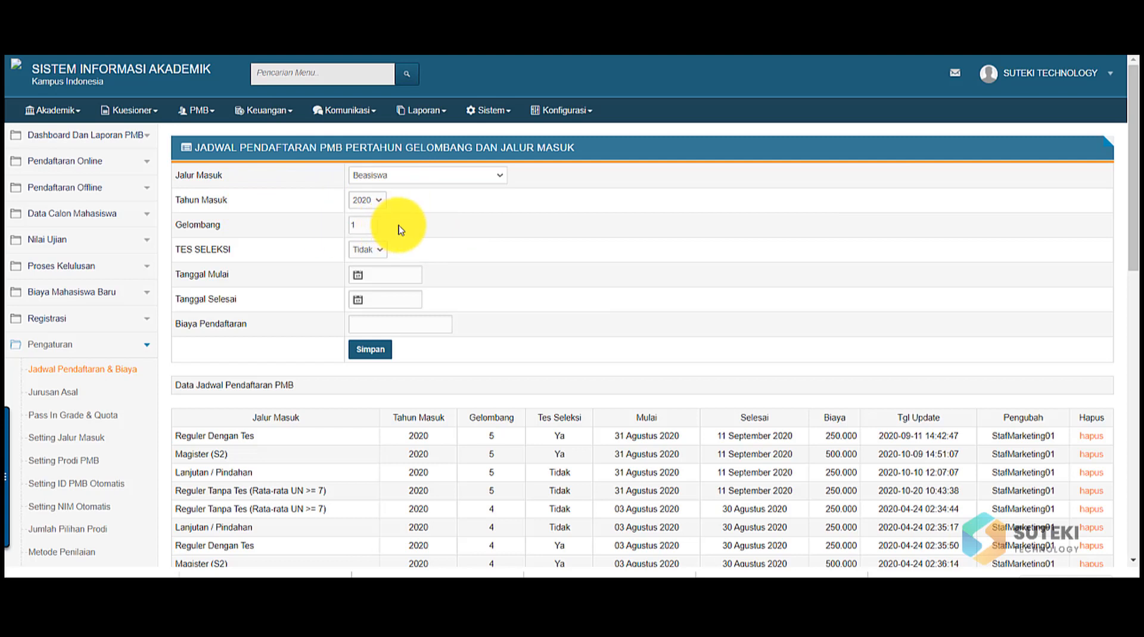
{"action": "left_click", "coordinate": [375, 257]}
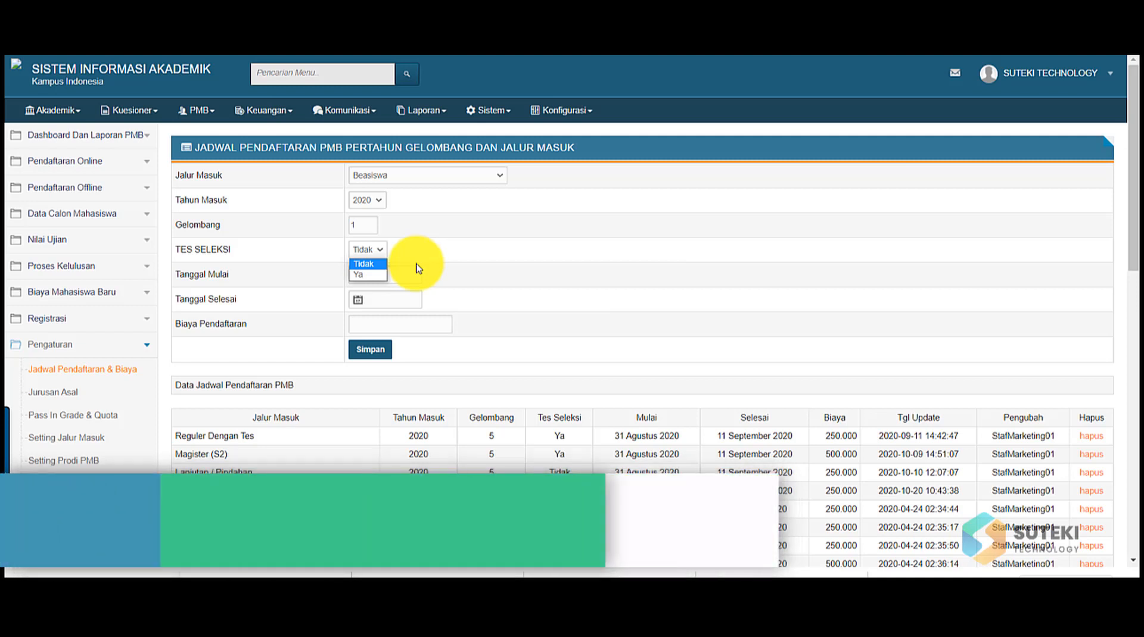
{"action": "left_click", "coordinate": [376, 275]}
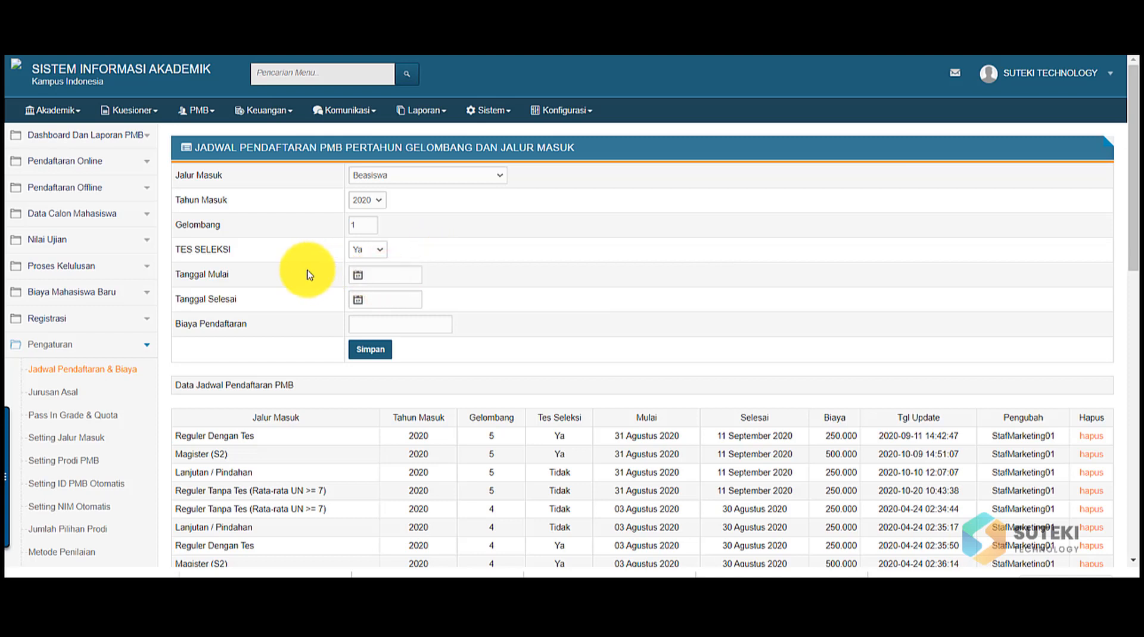
- Set the Beasiswa schedule's start date to 23-12-2020, end date to 31-12-2020 and registration fee to 350000
{"action": "left_click", "coordinate": [379, 279]}
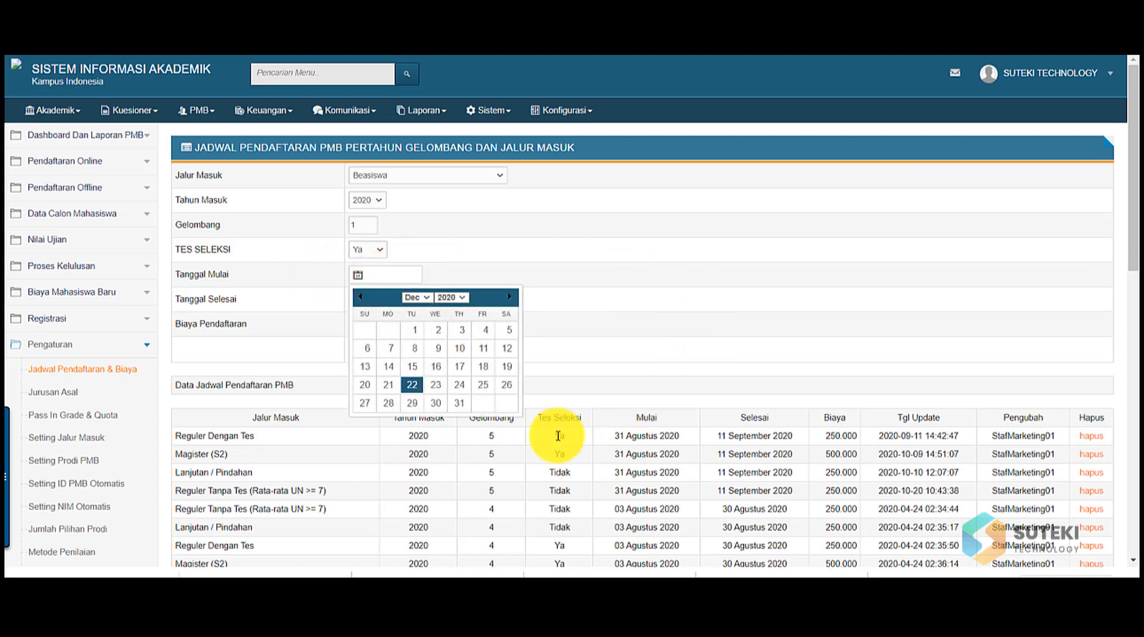
{"action": "left_click", "coordinate": [437, 386]}
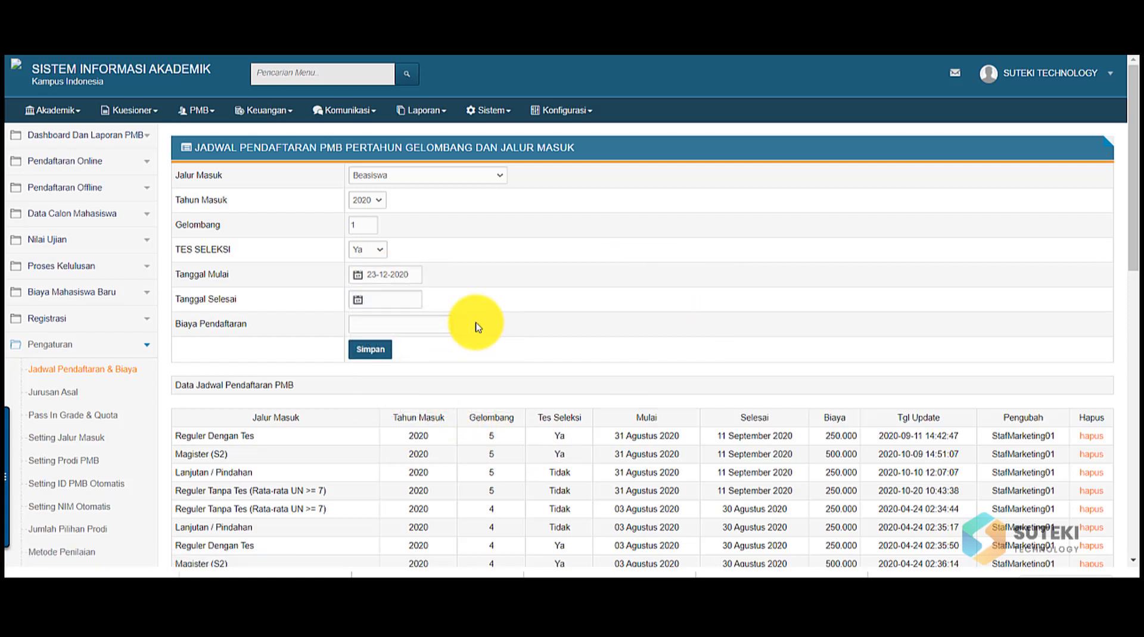
{"action": "left_click", "coordinate": [381, 301]}
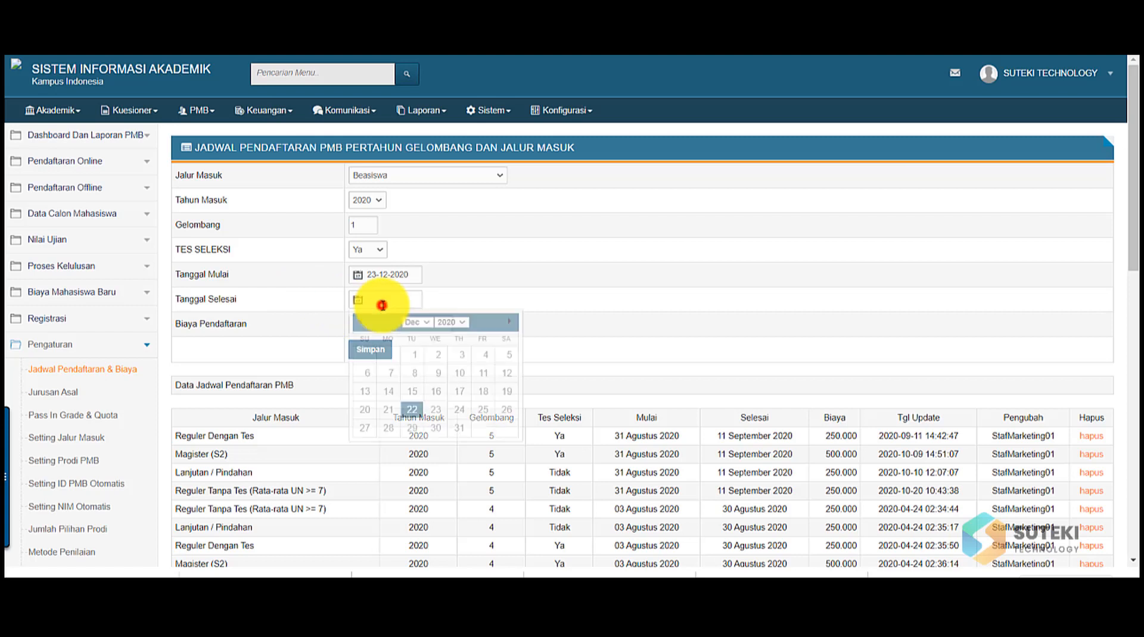
{"action": "left_click", "coordinate": [458, 428]}
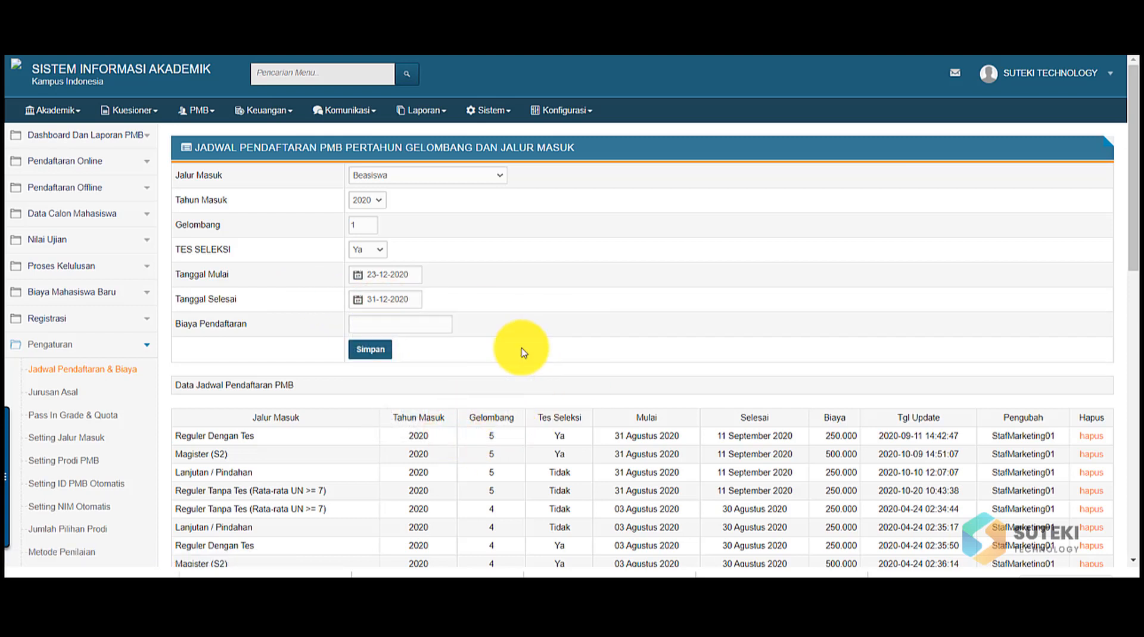
{"action": "left_click", "coordinate": [435, 322]}
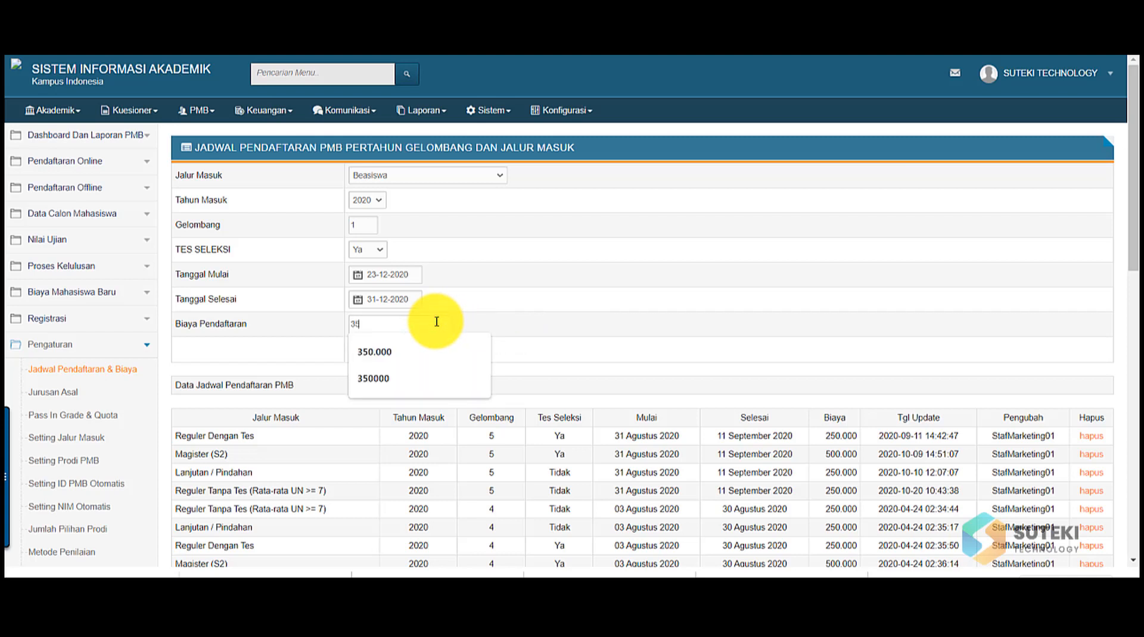
{"action": "type", "text": "35000"}
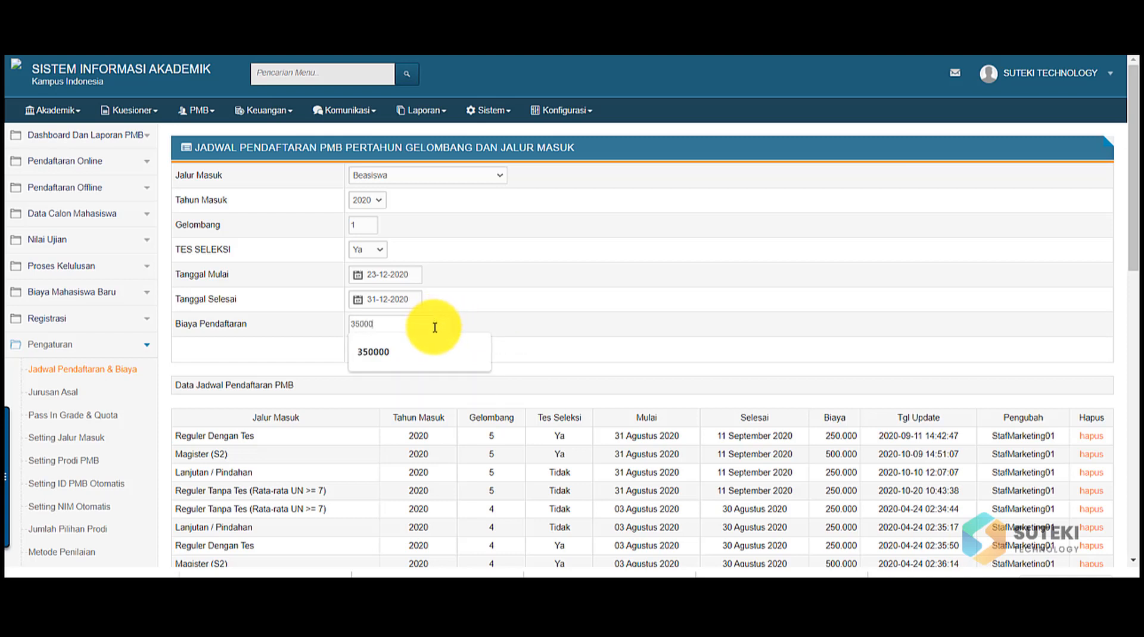
{"action": "type", "text": "0"}
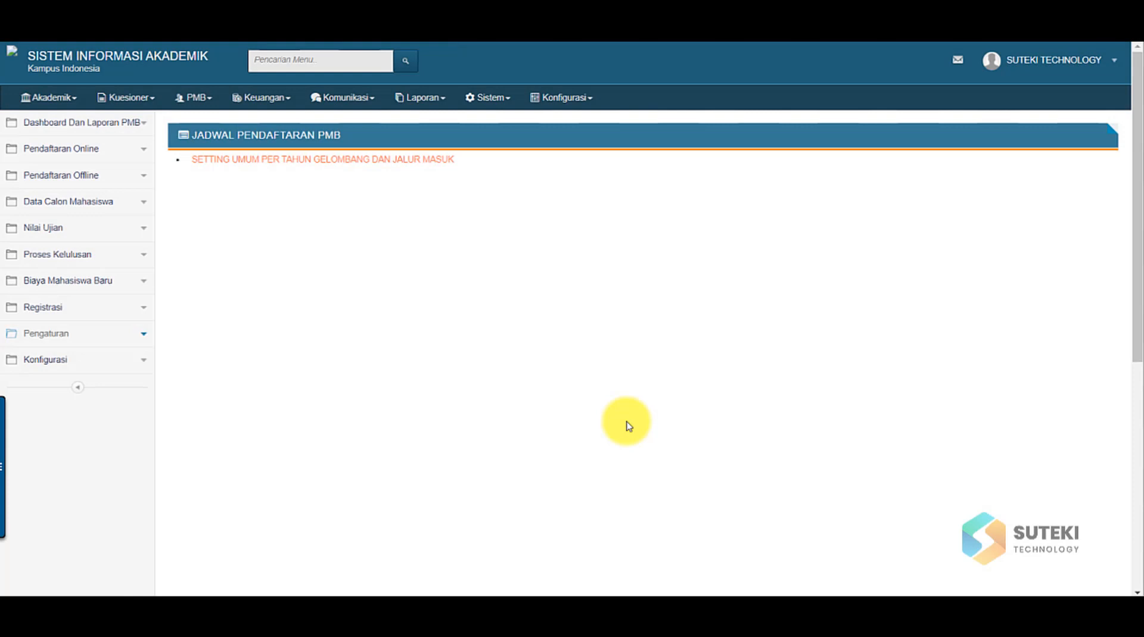
- Open the PMB portal configuration and compare its campus and contact details with the public admission portal page
{"action": "left_click", "coordinate": [105, 367]}
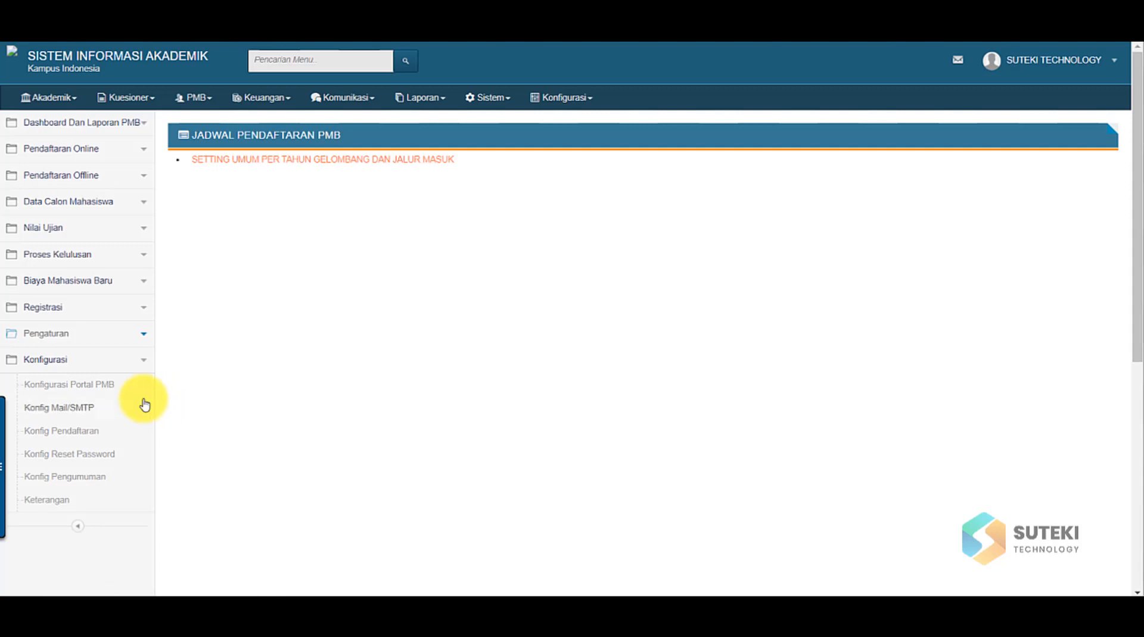
{"action": "left_click", "coordinate": [108, 390]}
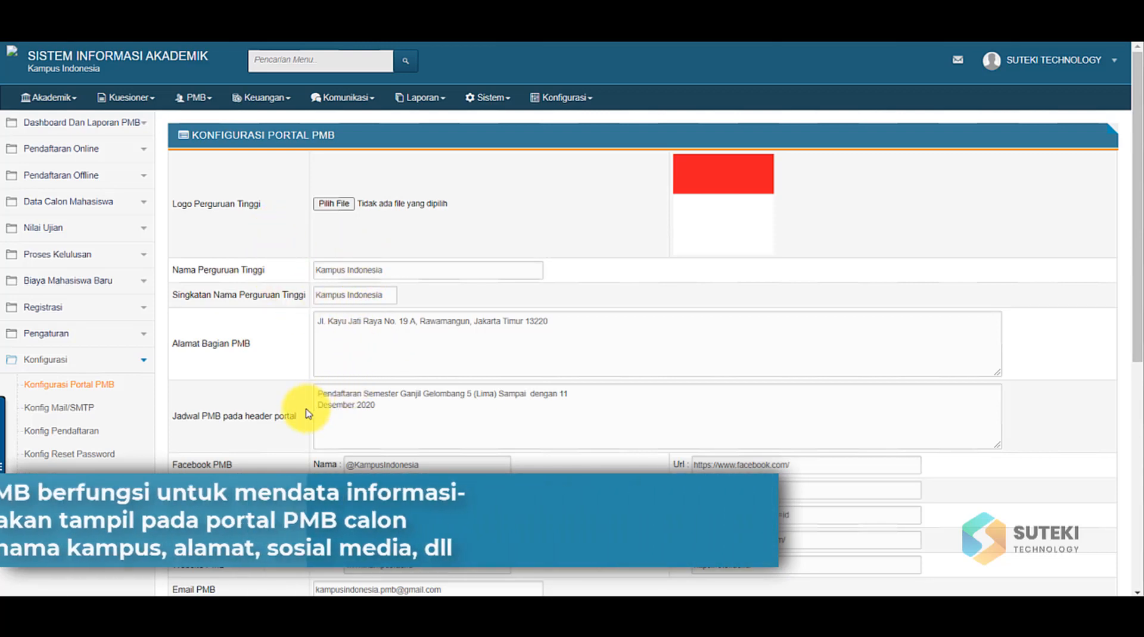
{"action": "scroll", "coordinate": [306, 411], "scroll_direction": "down", "scroll_amount": 5}
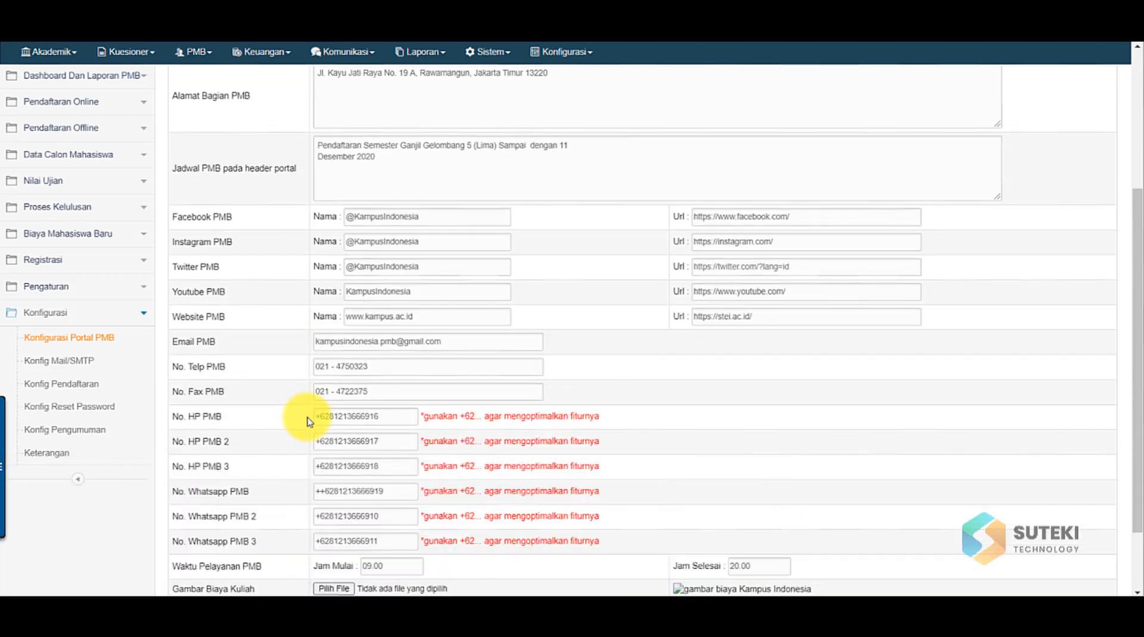
{"action": "left_click", "coordinate": [275, 14]}
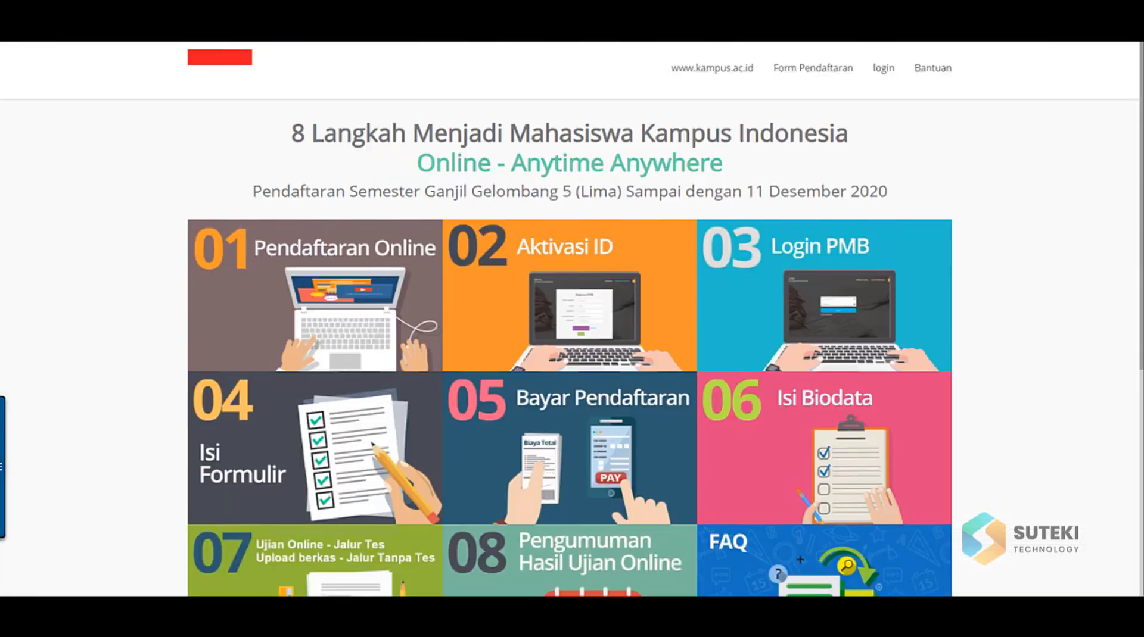
{"action": "scroll", "coordinate": [288, 460], "scroll_direction": "down", "scroll_amount": 6}
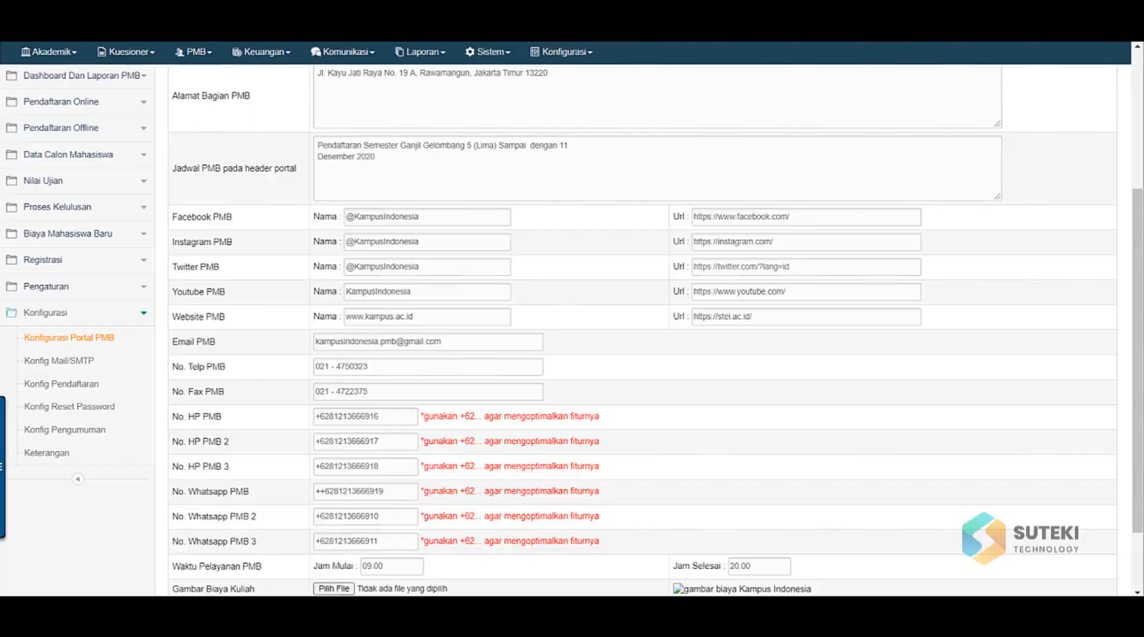
- Check the remaining service hours and tuition fee fields and save the PMB portal configuration
{"action": "scroll", "coordinate": [602, 256], "scroll_direction": "down", "scroll_amount": 1}
{"action": "scroll", "coordinate": [605, 262], "scroll_direction": "down", "scroll_amount": 1}
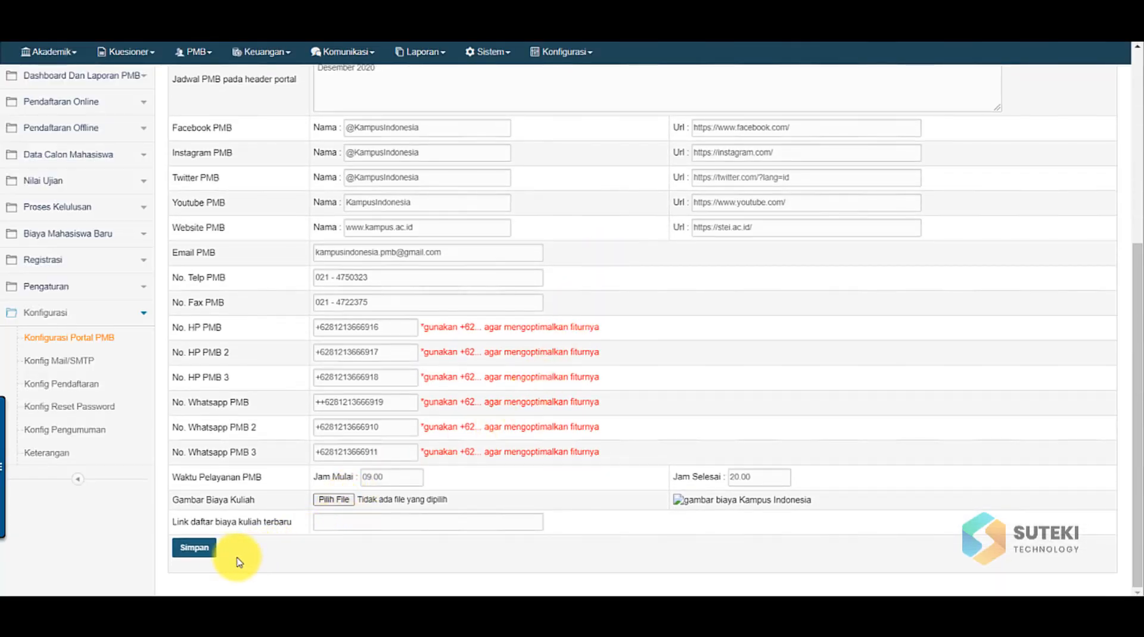
{"action": "left_click", "coordinate": [204, 551]}
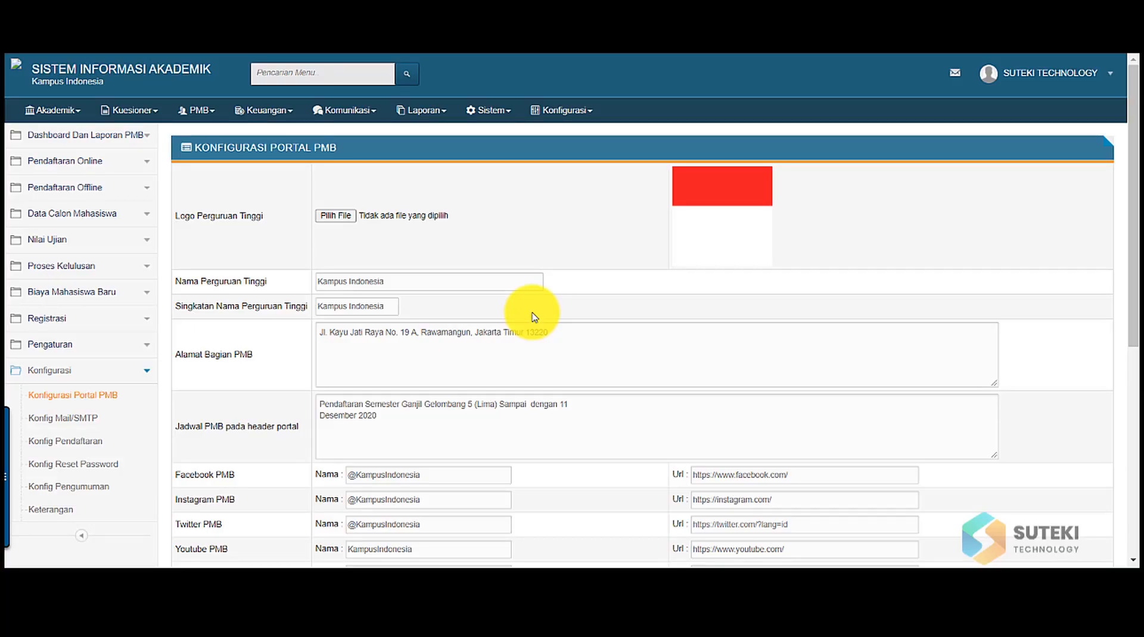
- Open the Mail/SMTP configuration and save the sender, host, port and login settings
{"action": "left_click", "coordinate": [92, 420]}
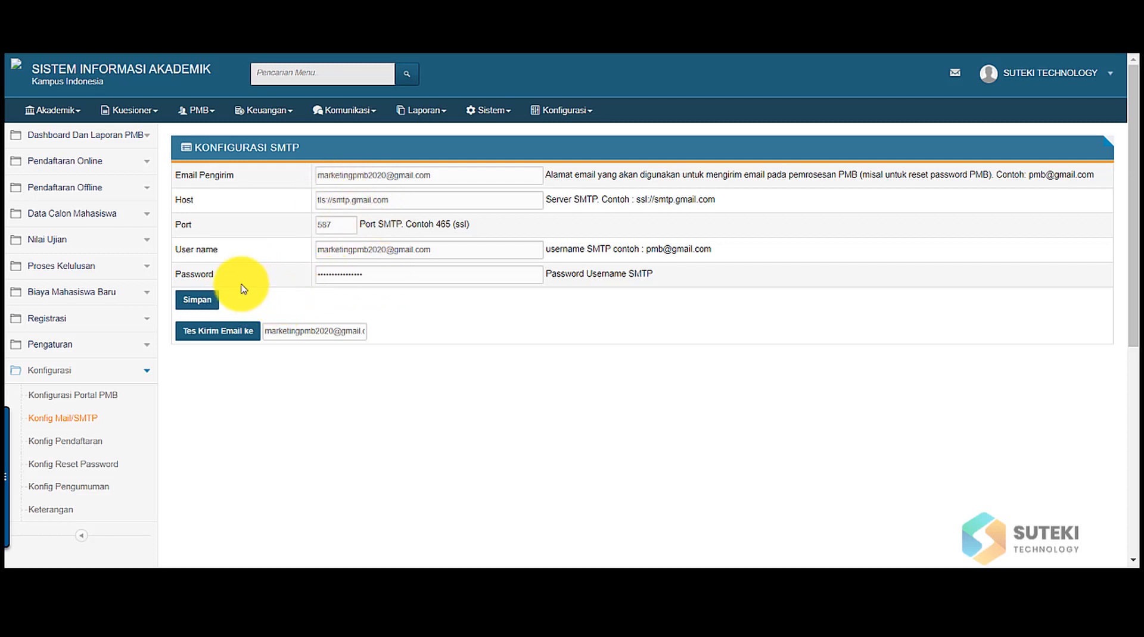
{"action": "left_click", "coordinate": [207, 299]}
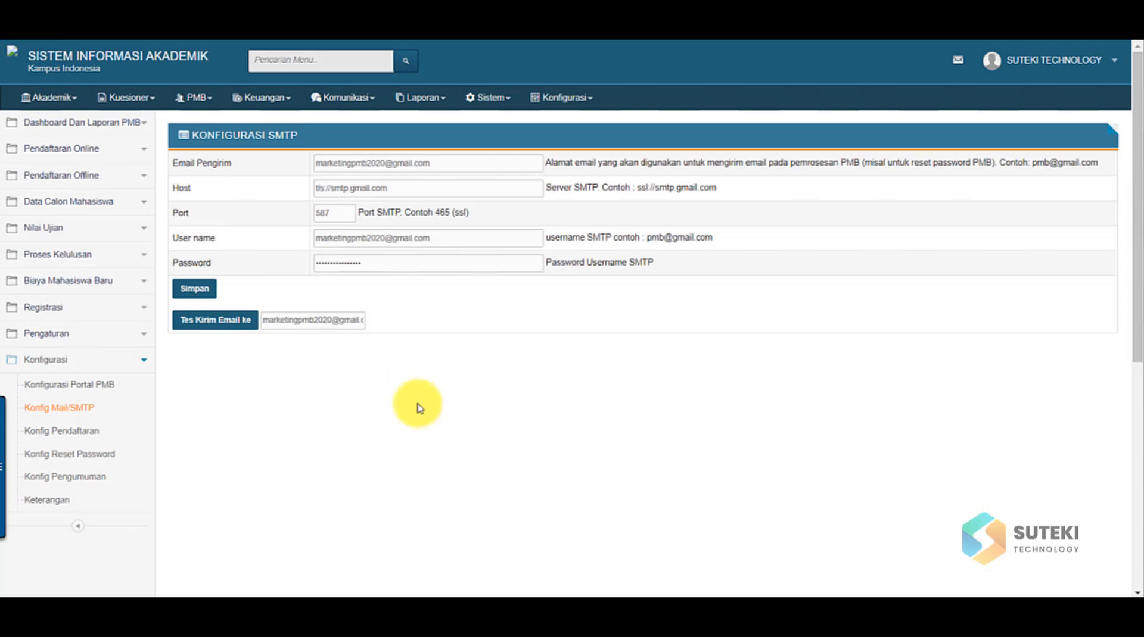
- Review and save the applicant registration email template and the applicant reset-password email template
{"action": "left_click", "coordinate": [122, 435]}
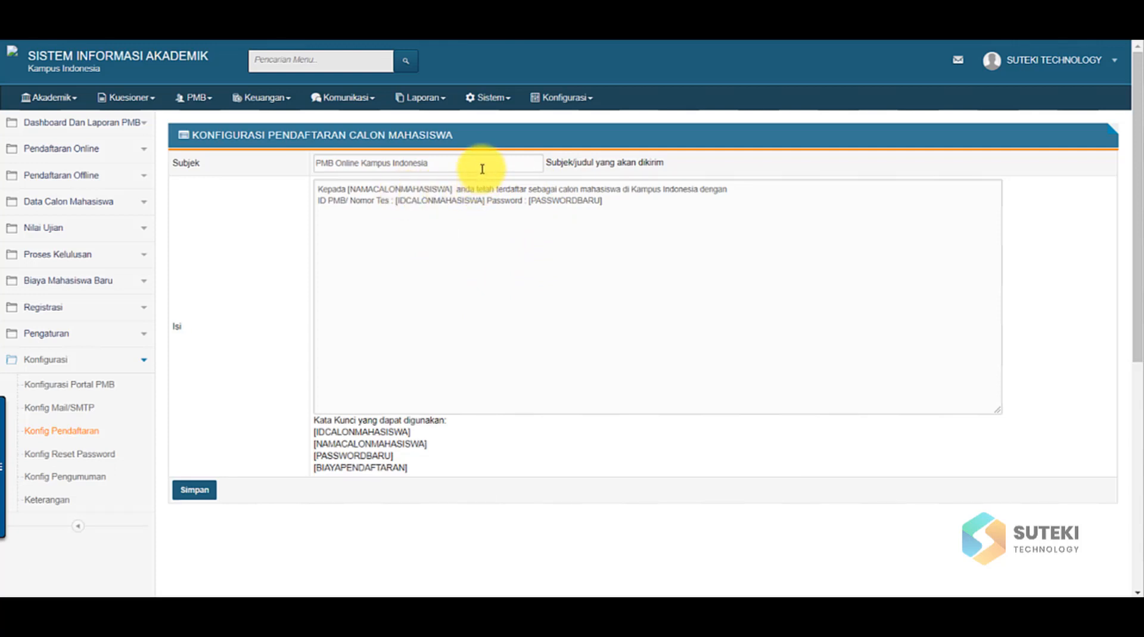
{"action": "left_click", "coordinate": [499, 272]}
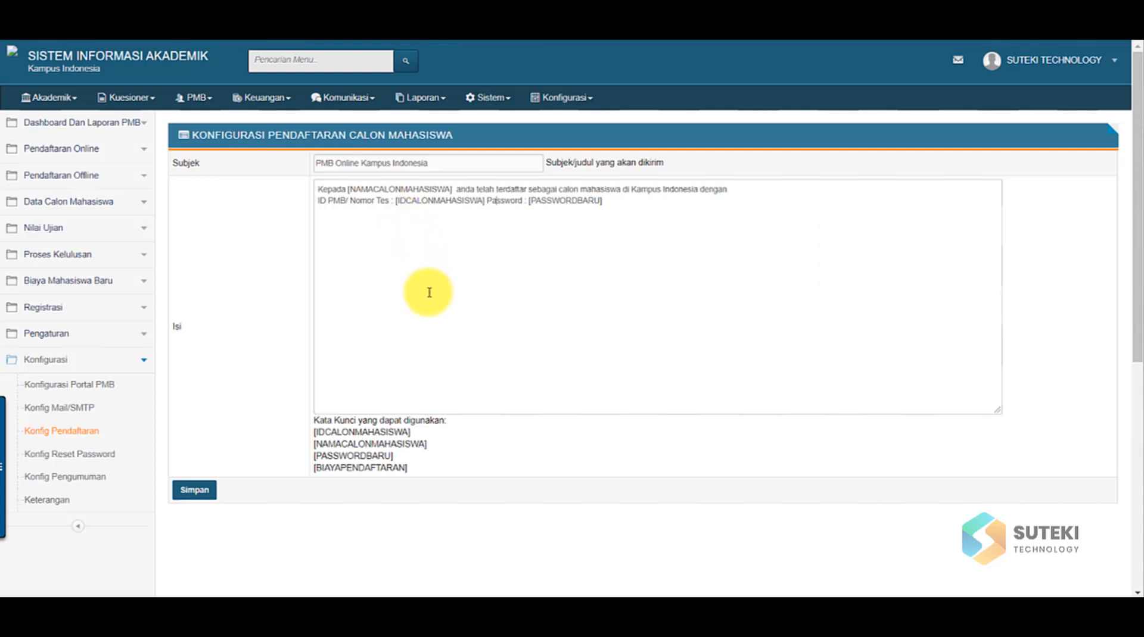
{"action": "left_click", "coordinate": [197, 498]}
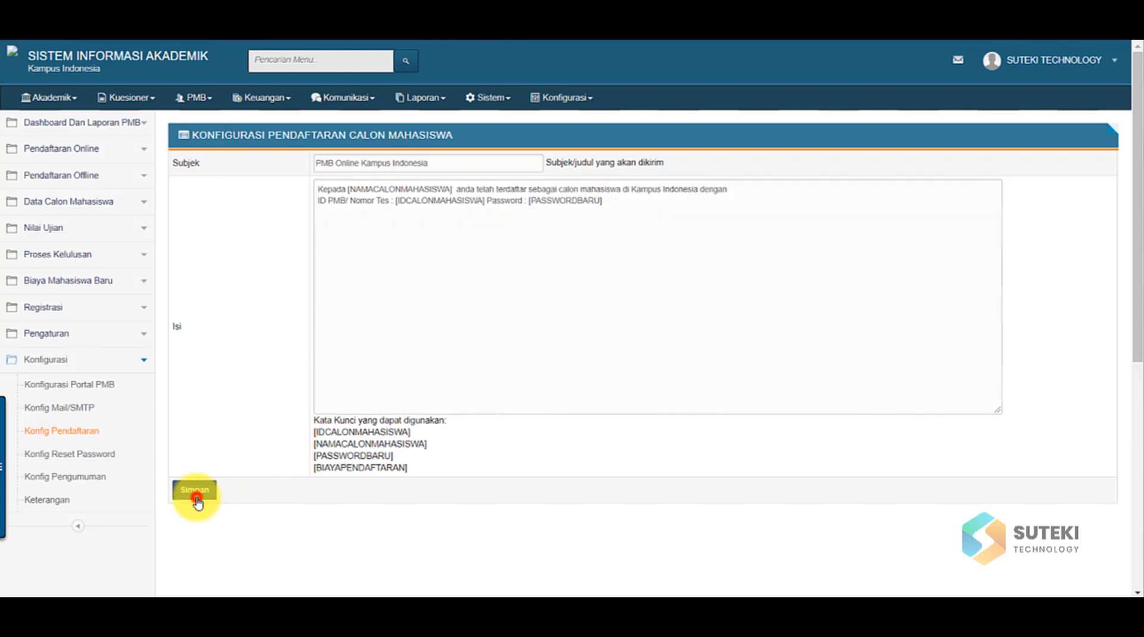
{"action": "left_click", "coordinate": [649, 107]}
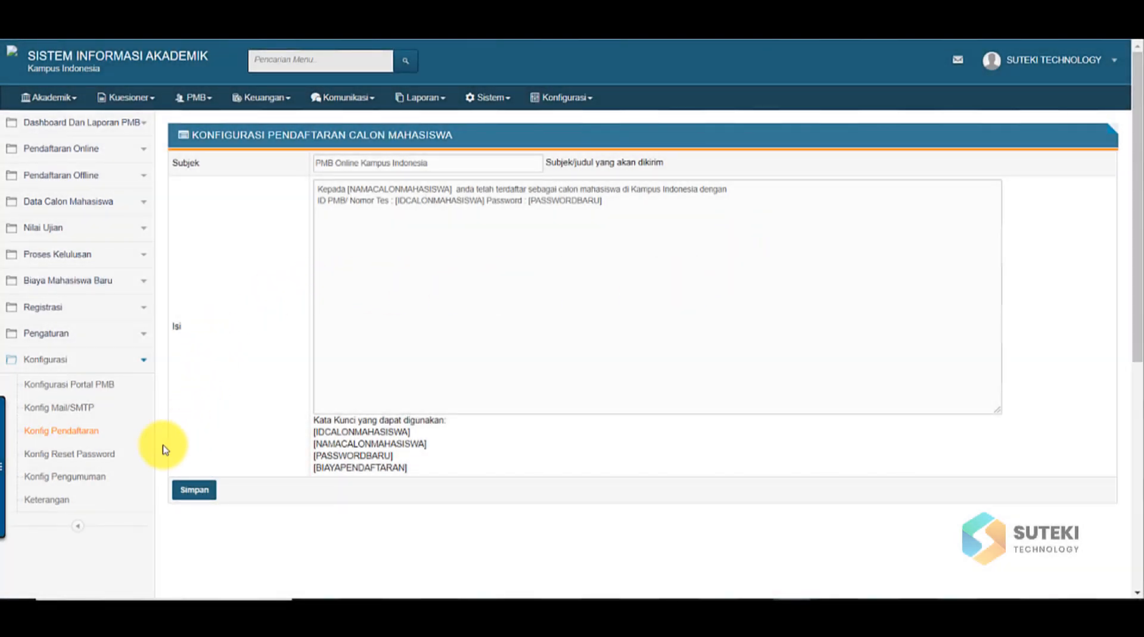
{"action": "left_click", "coordinate": [116, 454]}
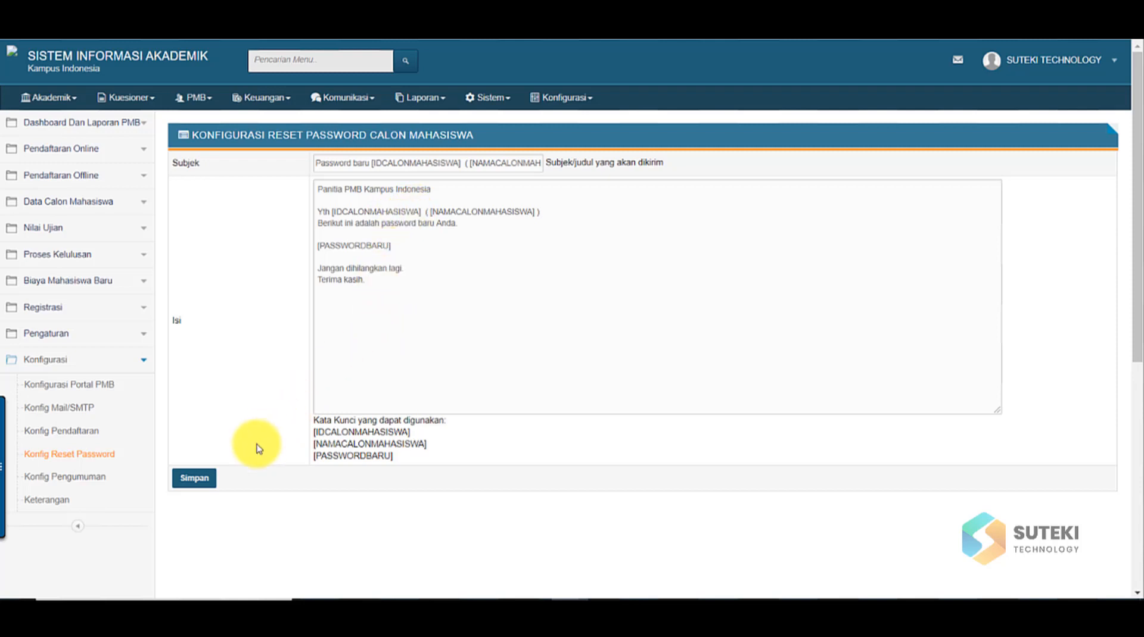
{"action": "left_click", "coordinate": [197, 478]}
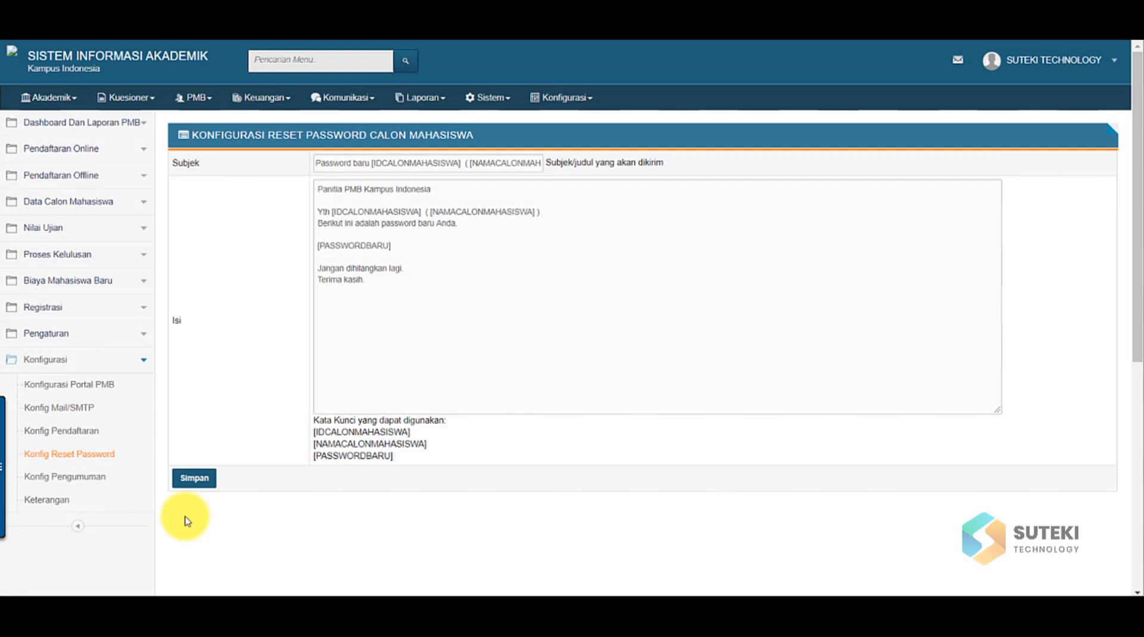
- Review the graduation announcement template and the PMB exam notes for form printing, before the exam and after the exam
{"action": "left_click", "coordinate": [92, 490]}
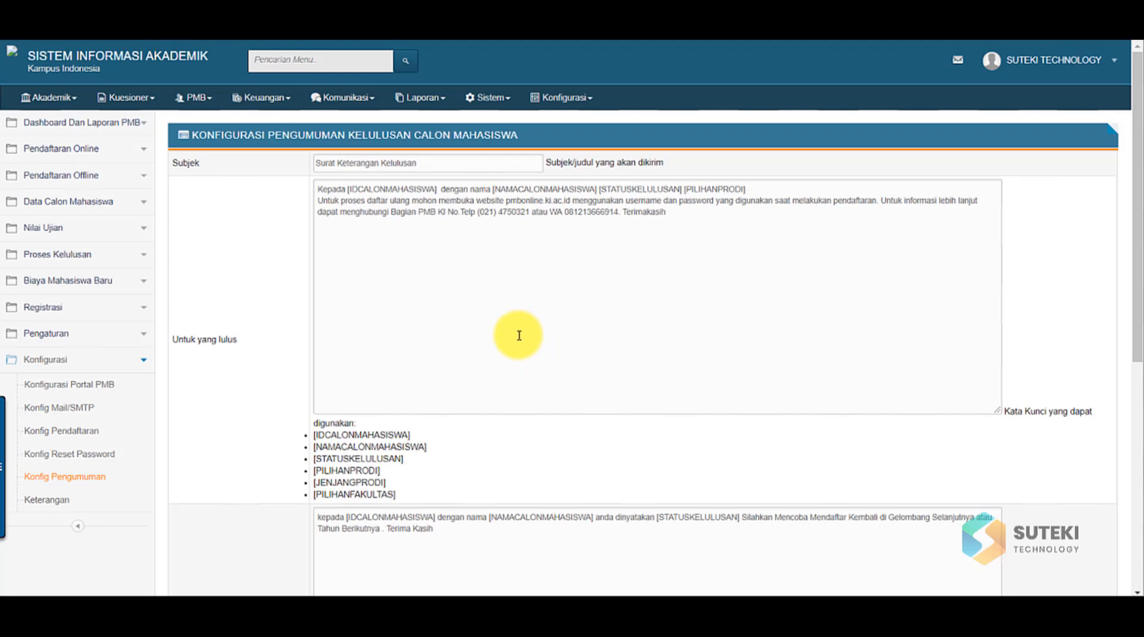
{"action": "scroll", "coordinate": [519, 335], "scroll_direction": "down", "scroll_amount": 4}
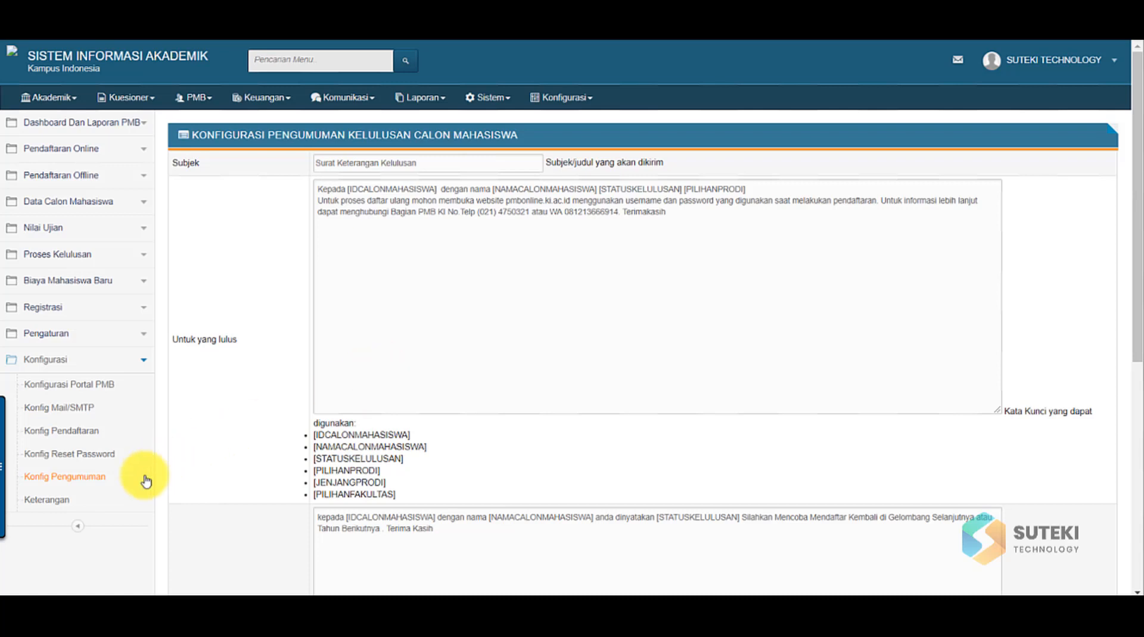
{"action": "left_click", "coordinate": [105, 504]}
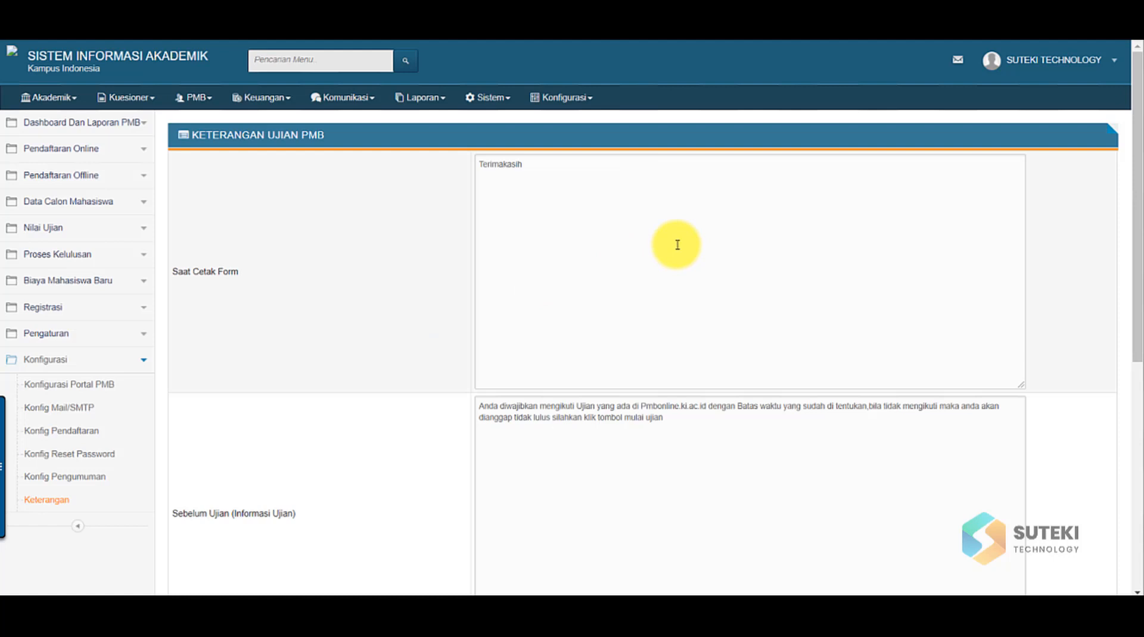
{"action": "scroll", "coordinate": [677, 245], "scroll_direction": "down", "scroll_amount": 4}
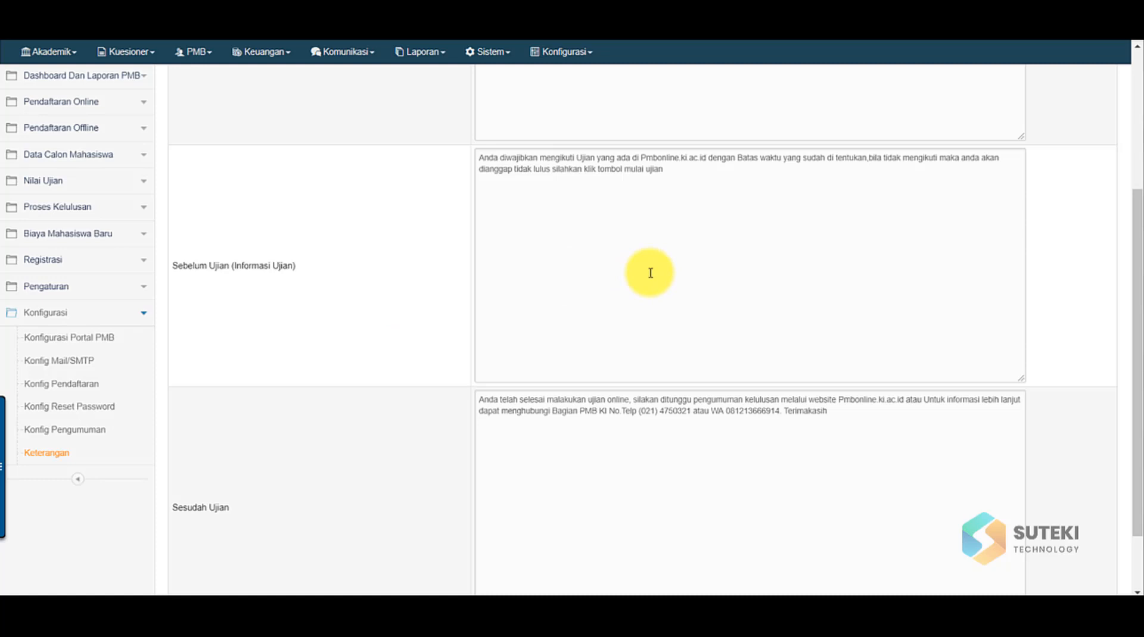
{"action": "scroll", "coordinate": [652, 273], "scroll_direction": "down", "scroll_amount": 2}
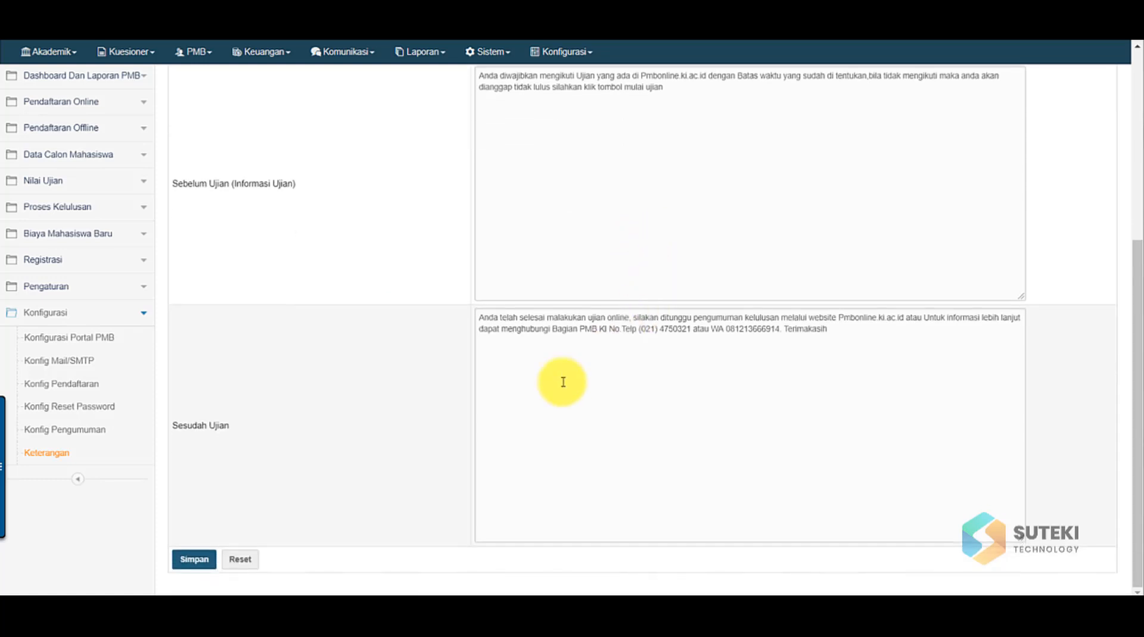